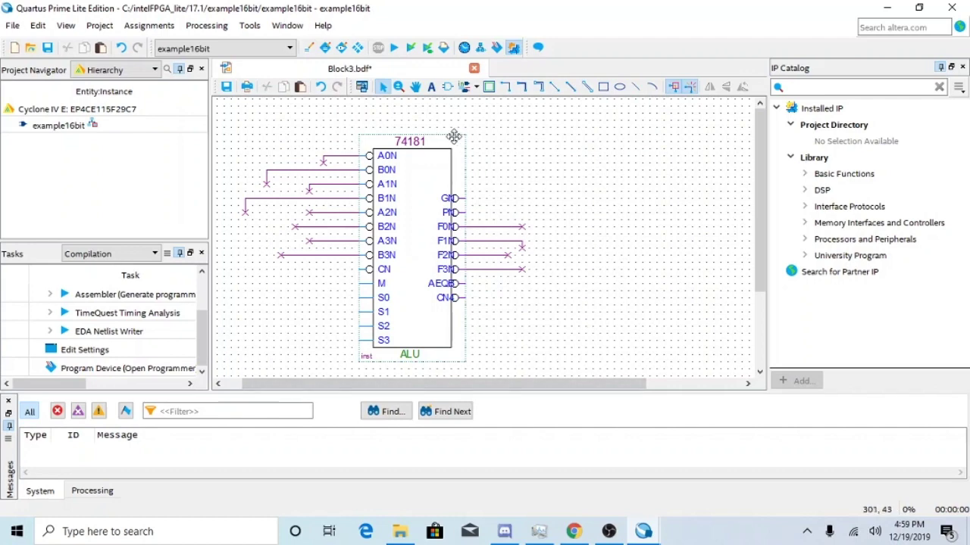
- Open alu16.bdf from the alu16 folder through File > Open
click(12, 25)
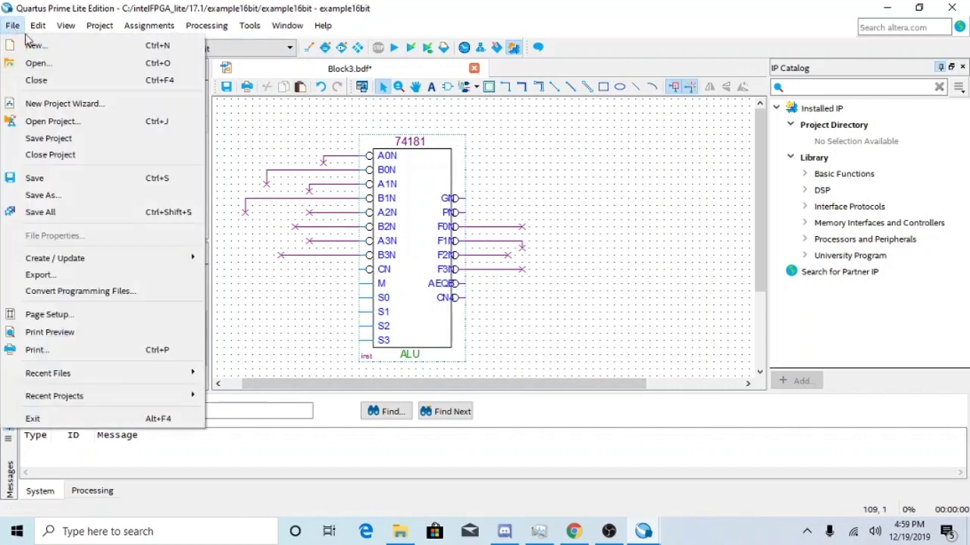
click(60, 66)
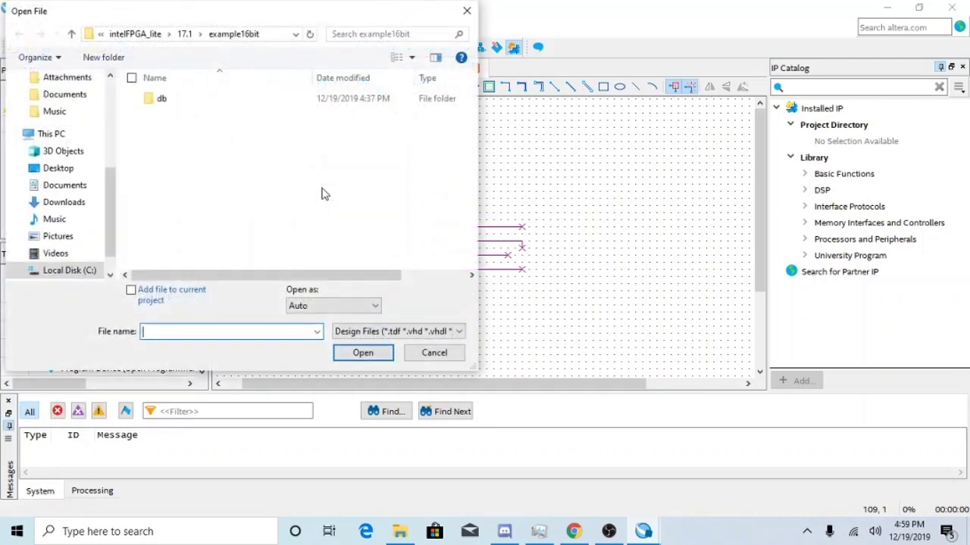
scroll(76, 140, up, 3)
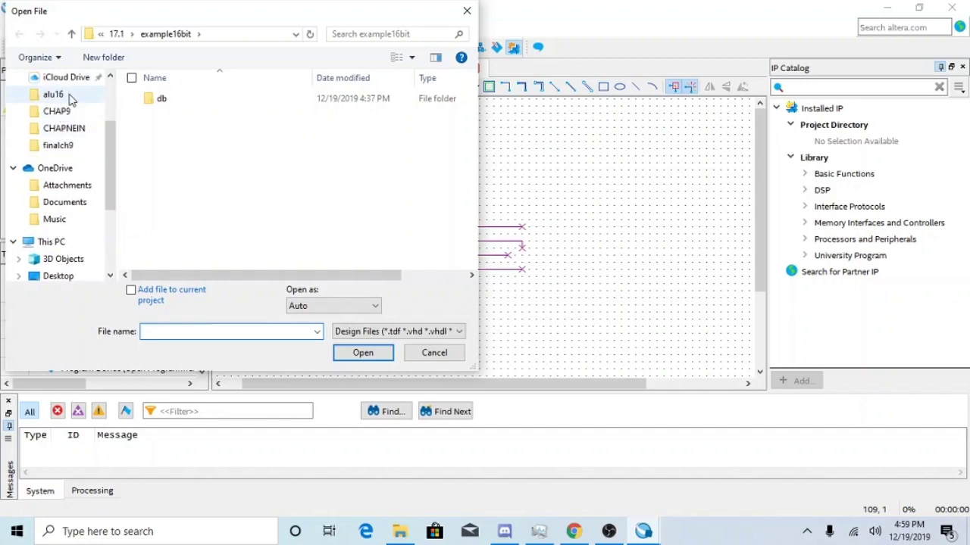
click(60, 96)
double_click(167, 143)
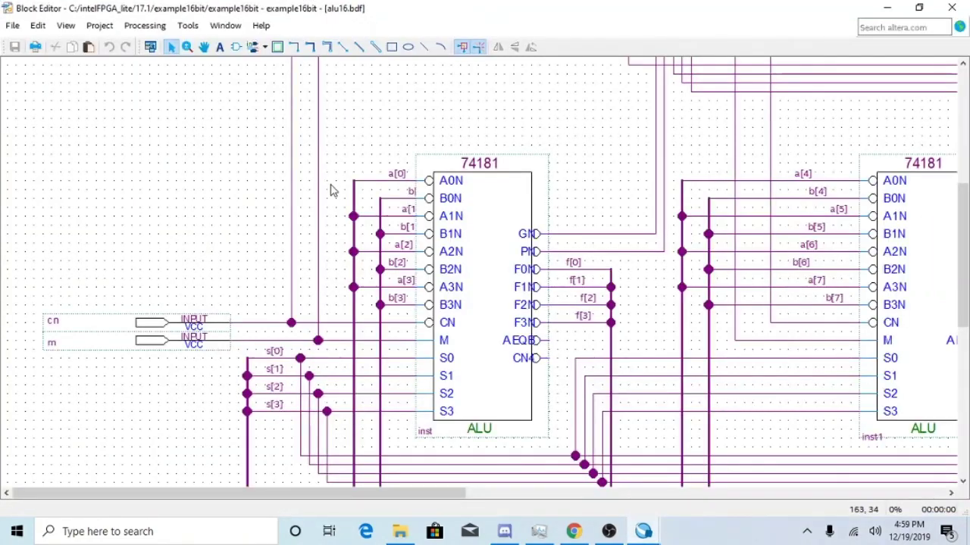
scroll(409, 250, down, 8)
ctrl+scroll(347, 255, down, 5)
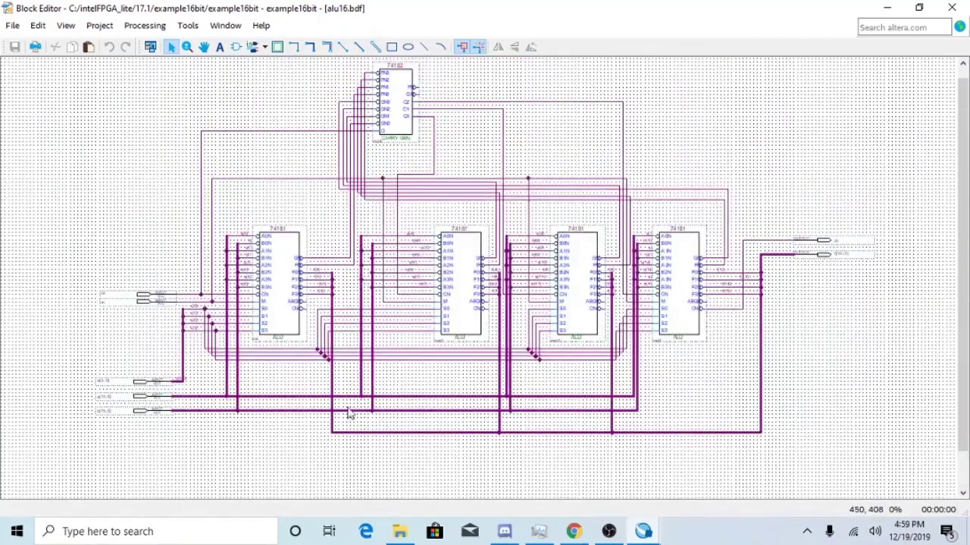
ctrl+scroll(139, 361, up, 3)
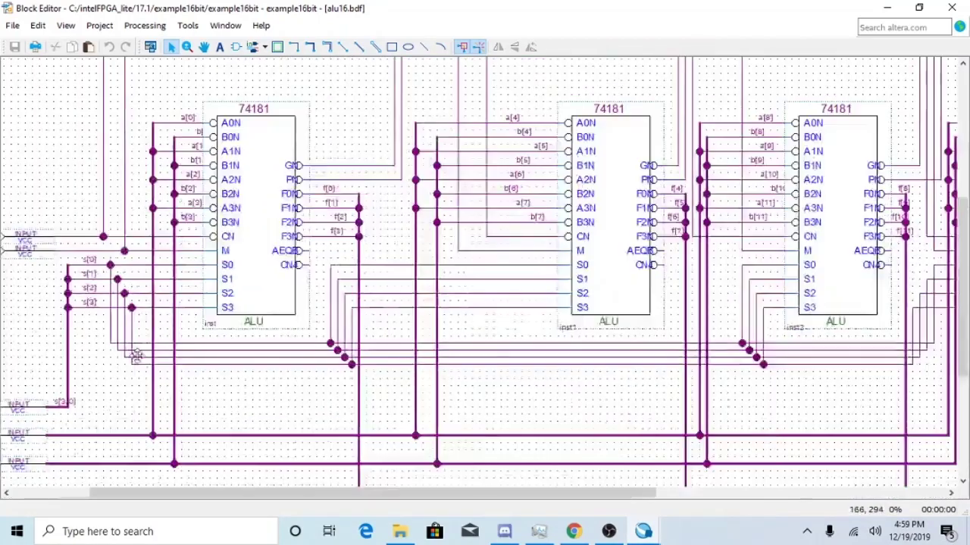
drag(340, 493, 220, 493)
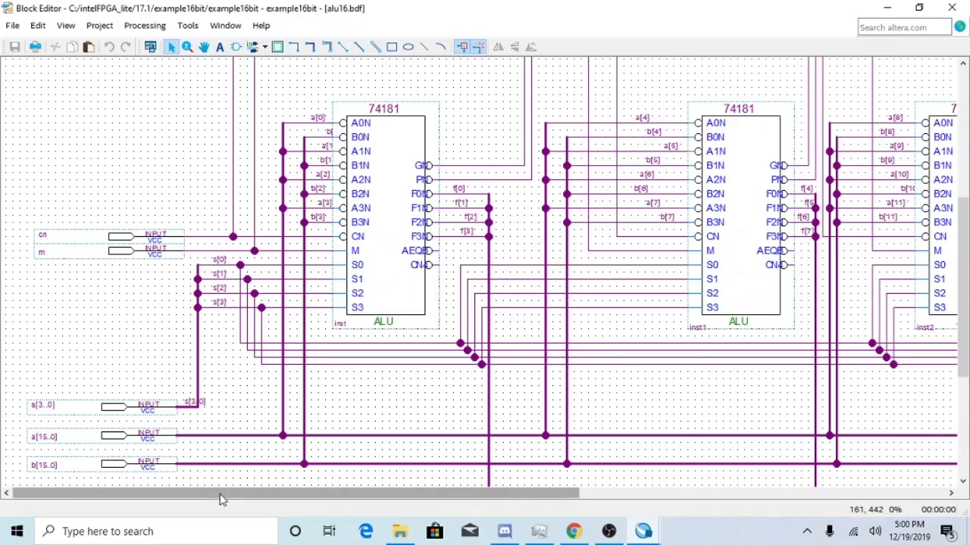
drag(219, 494, 576, 500)
scroll(382, 271, up, 5)
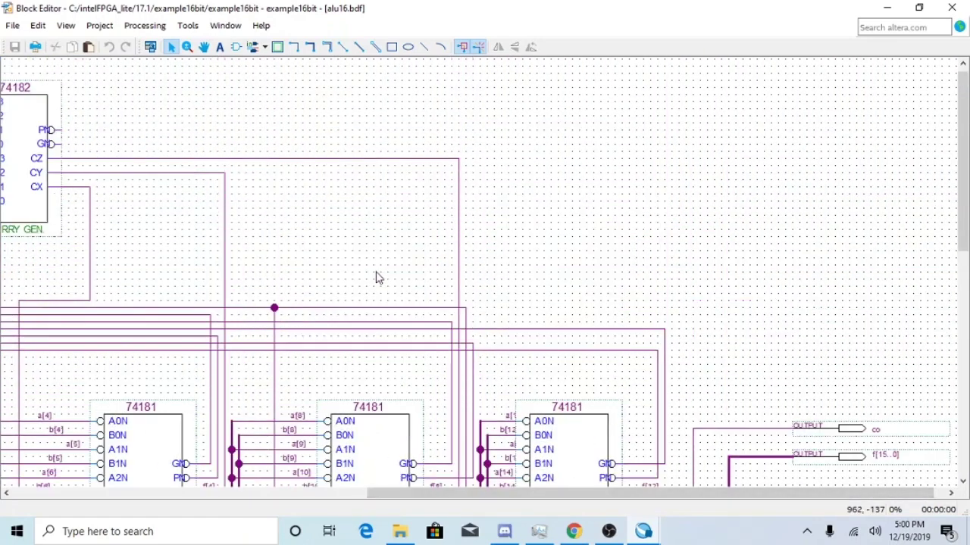
drag(433, 496, 233, 486)
scroll(364, 256, down, 3)
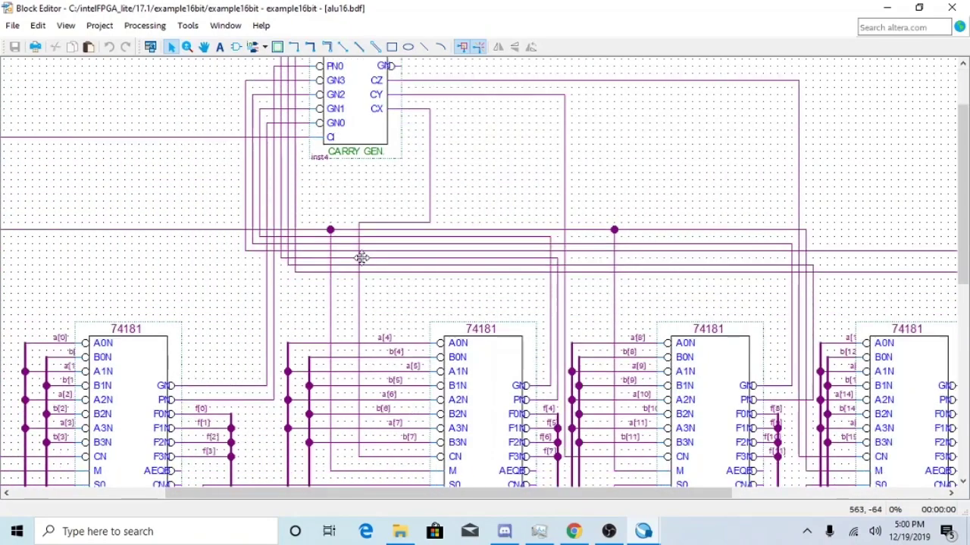
scroll(362, 261, up, 3)
scroll(360, 265, down, 8)
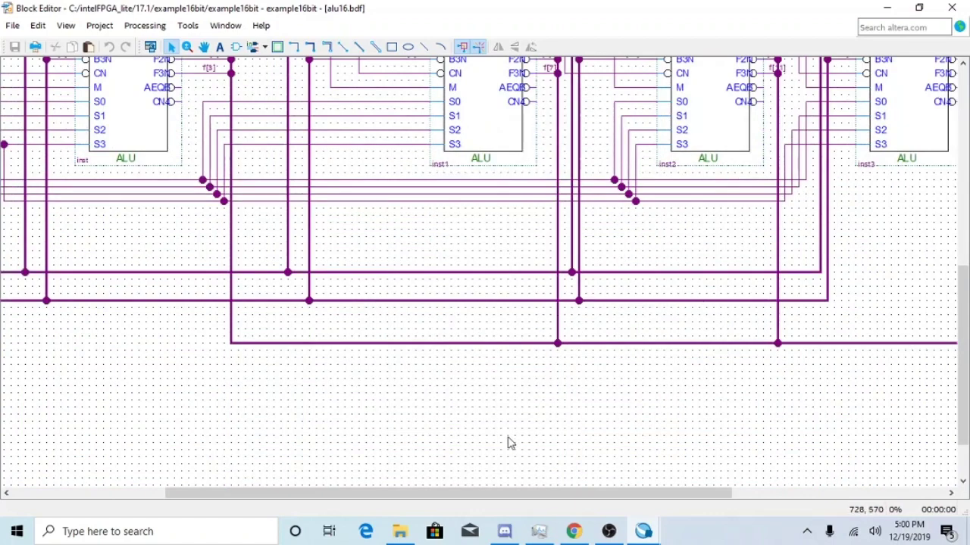
drag(496, 493, 350, 493)
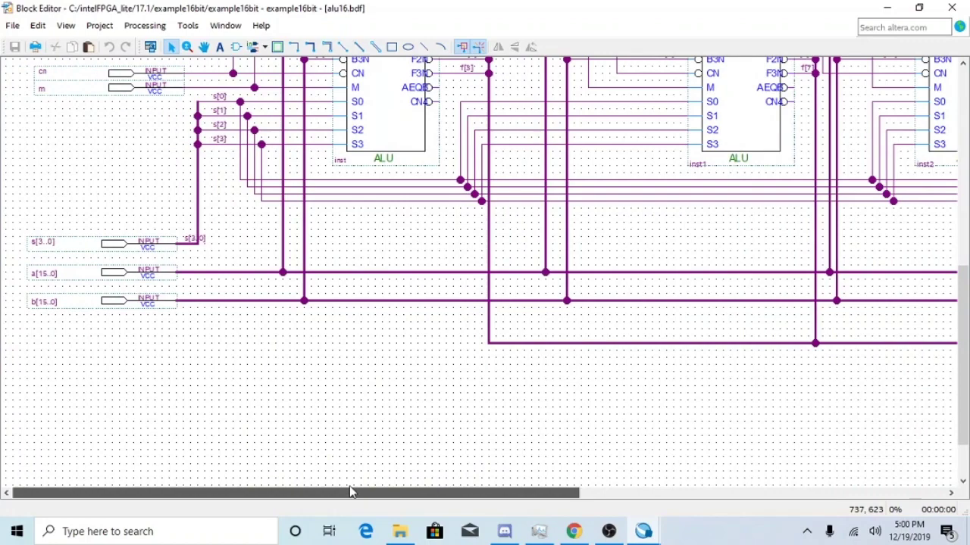
scroll(348, 394, up, 7)
scroll(343, 392, down, 4)
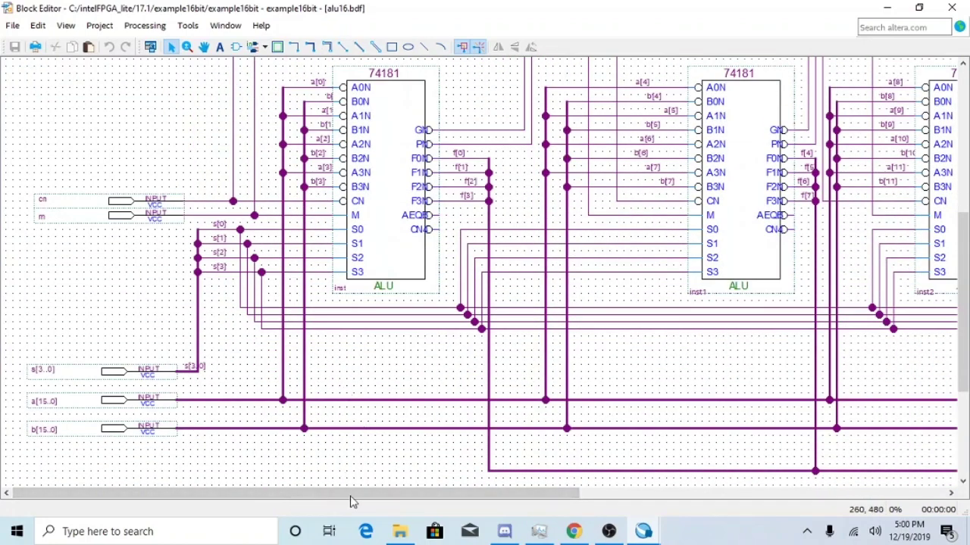
scroll(346, 385, down, 6)
scroll(345, 383, up, 10)
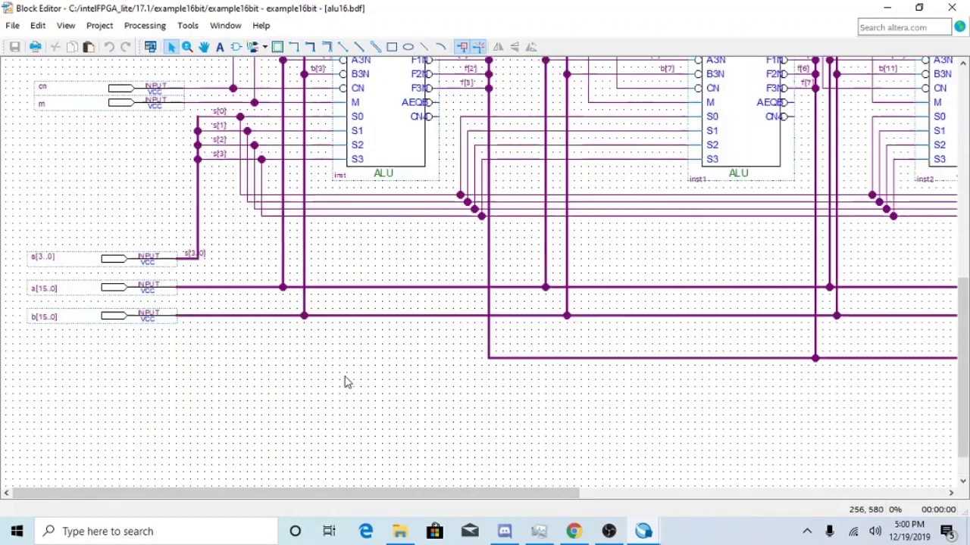
scroll(342, 257, up, 5)
scroll(343, 256, down, 3)
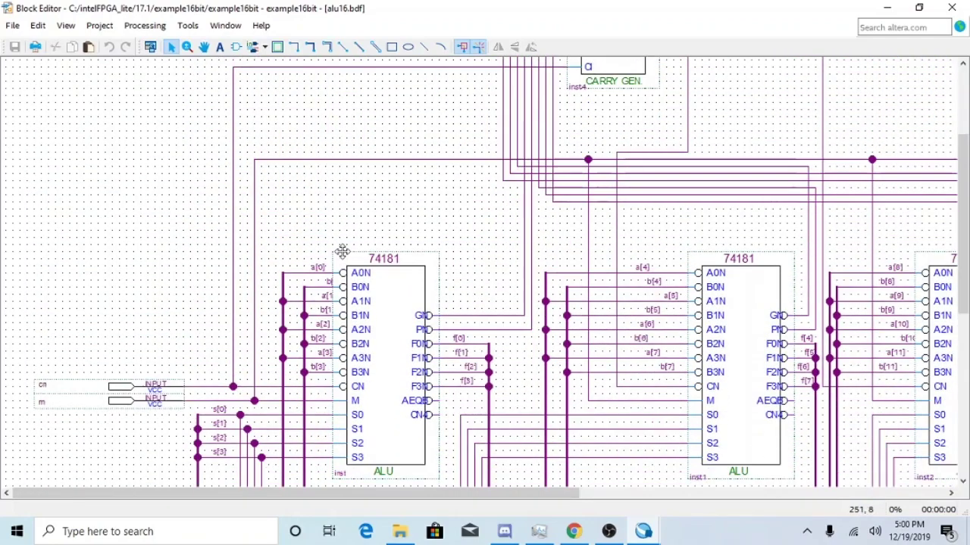
scroll(342, 256, up, 3)
scroll(342, 257, down, 7)
scroll(342, 254, up, 4)
scroll(342, 251, down, 2)
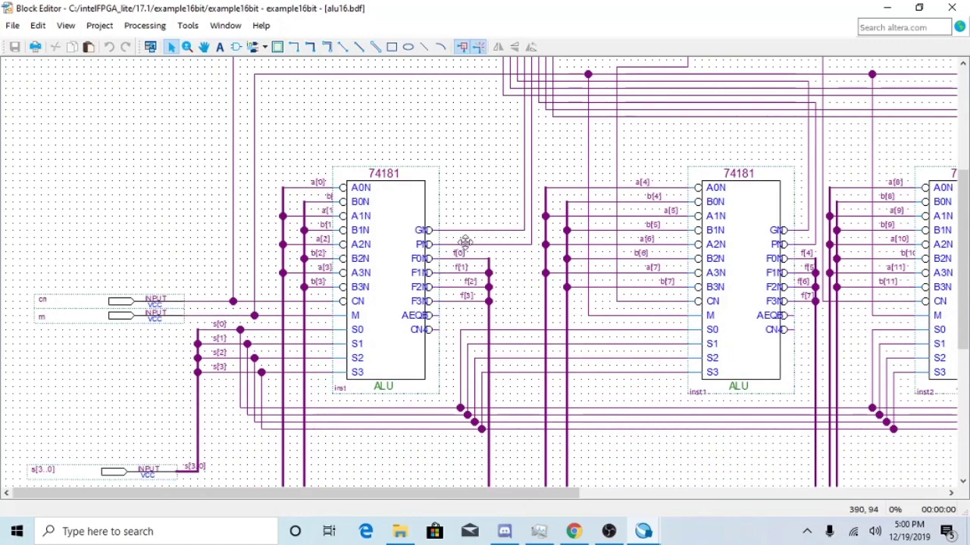
scroll(464, 247, up, 2)
scroll(469, 250, up, 4)
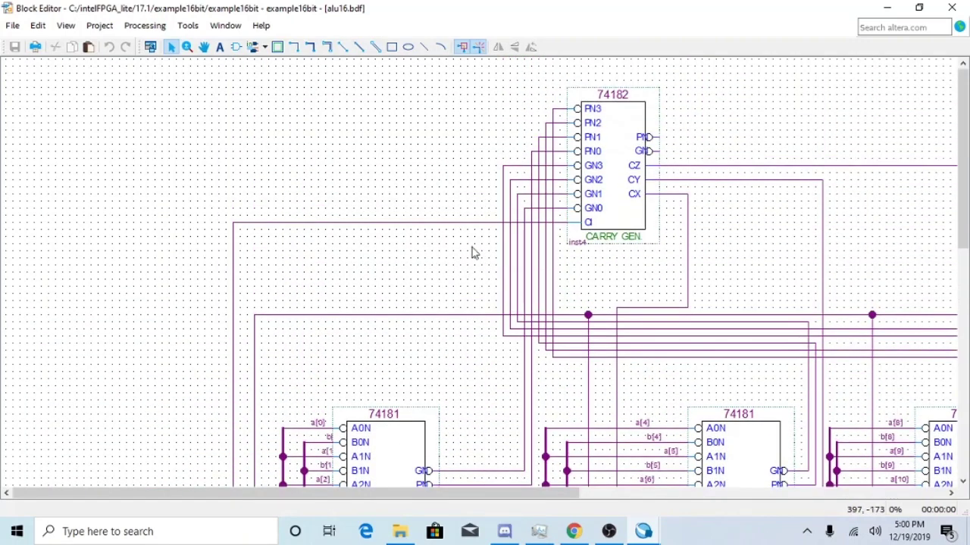
scroll(522, 285, down, 2)
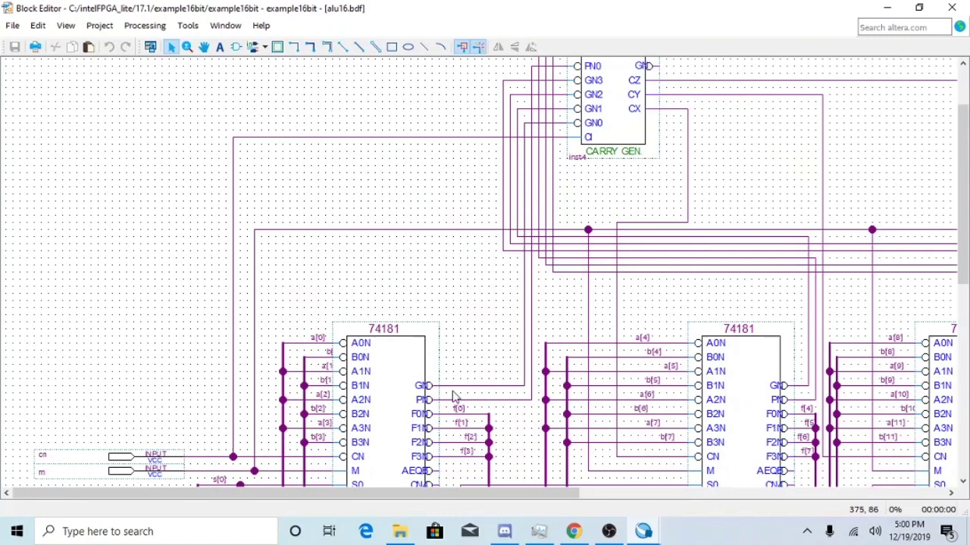
scroll(455, 396, down, 1)
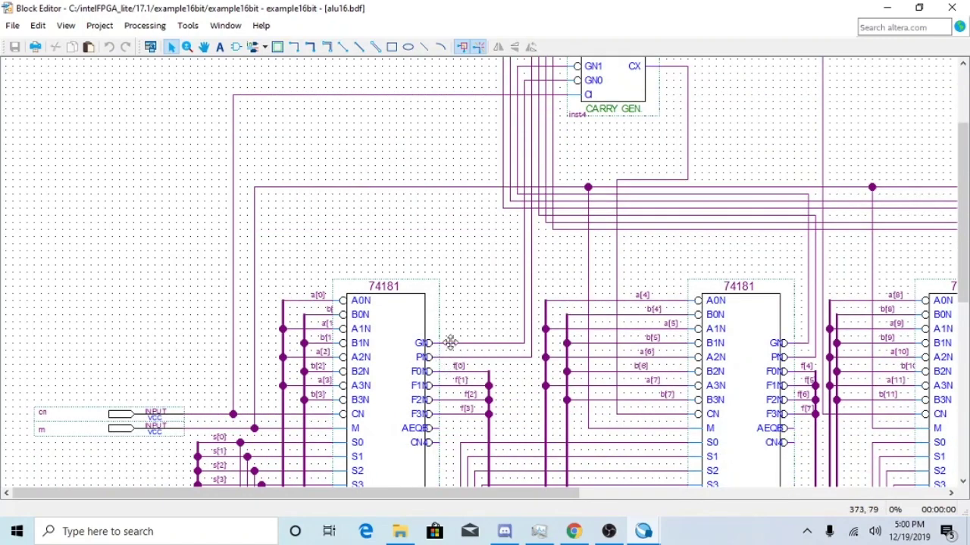
scroll(478, 342, up, 3)
scroll(539, 221, down, 7)
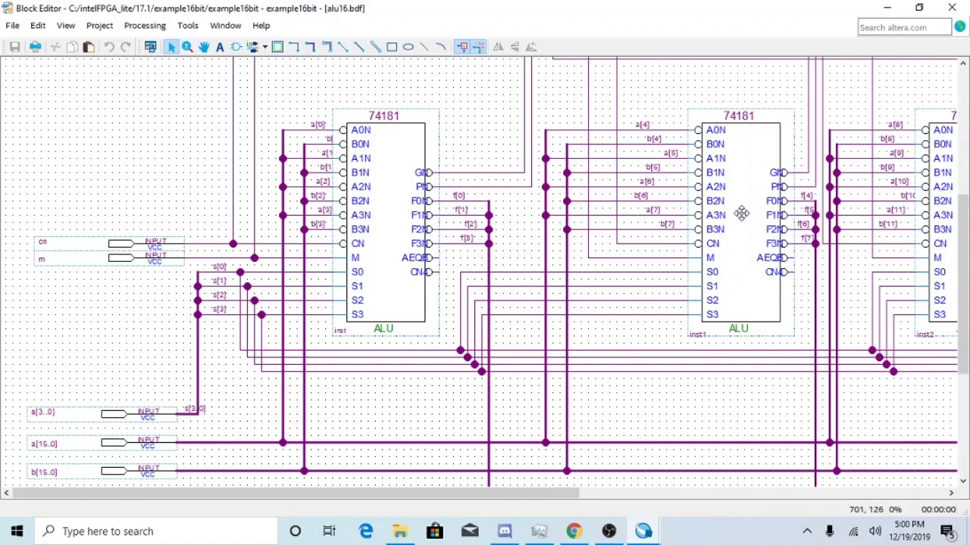
scroll(741, 214, up, 7)
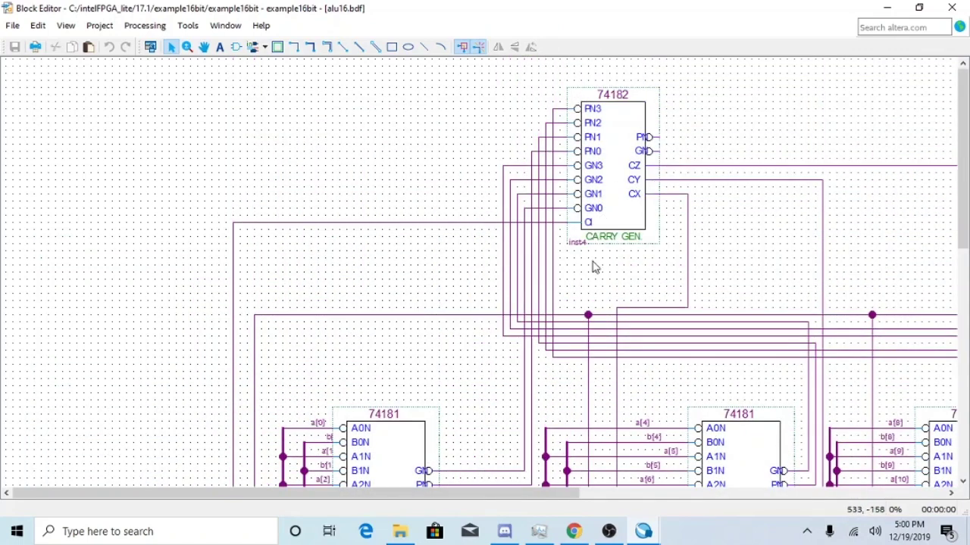
scroll(564, 265, down, 4)
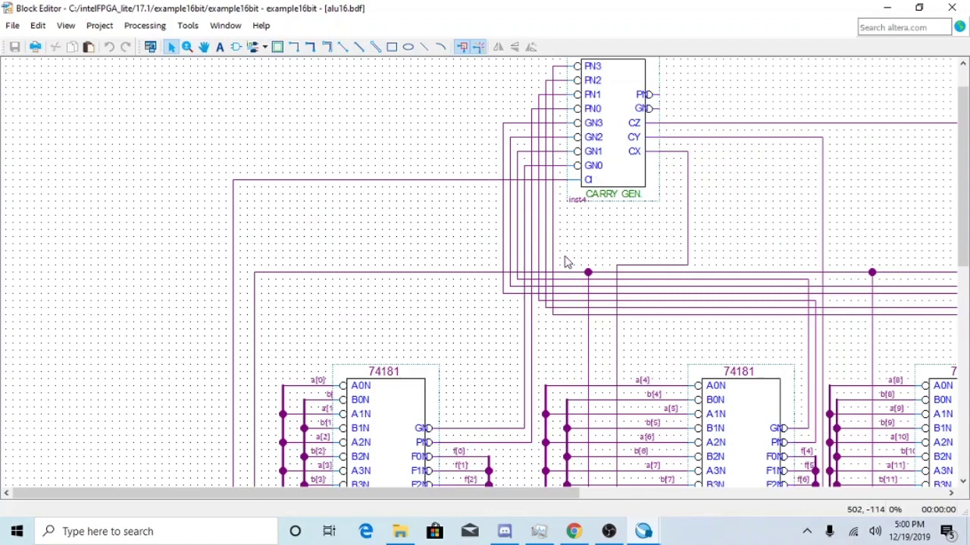
scroll(544, 261, down, 3)
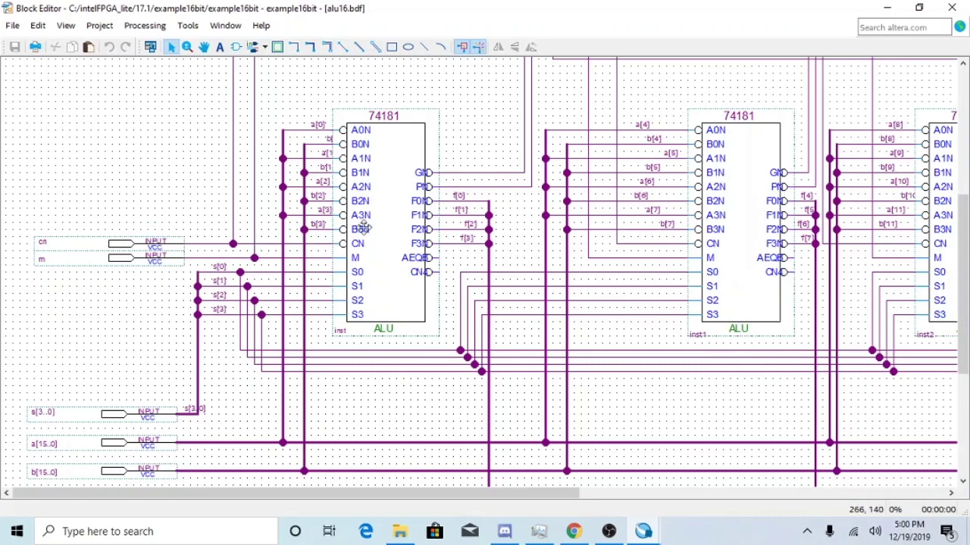
scroll(369, 240, up, 7)
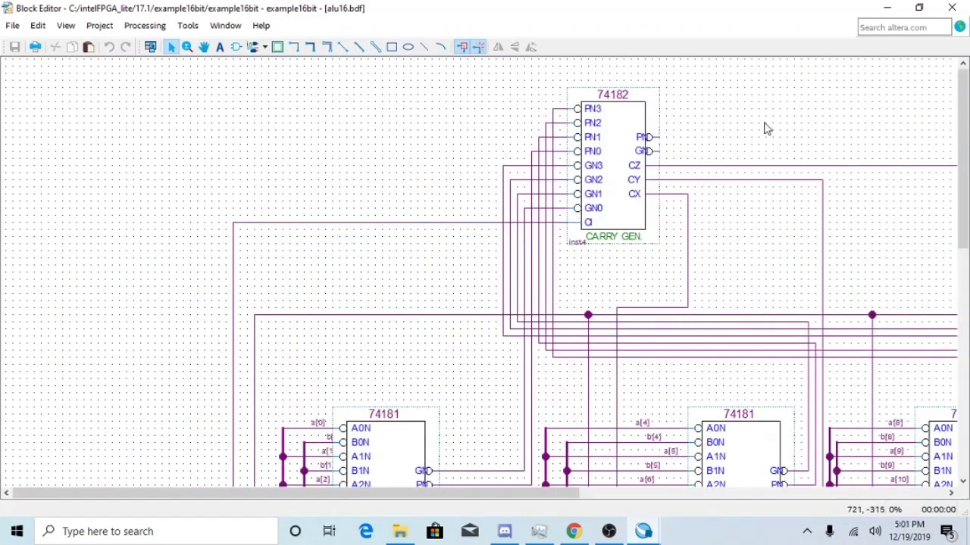
scroll(622, 222, down, 7)
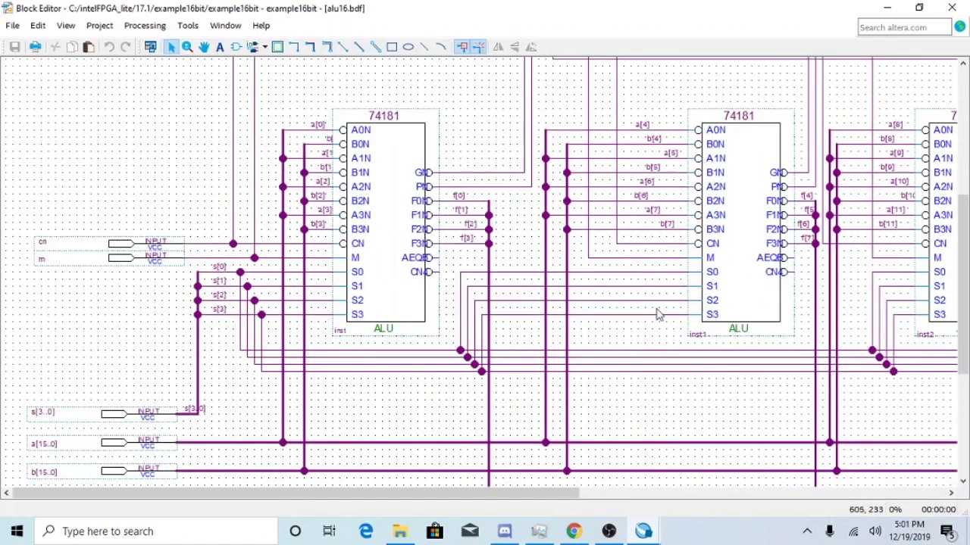
scroll(216, 401, up, 3)
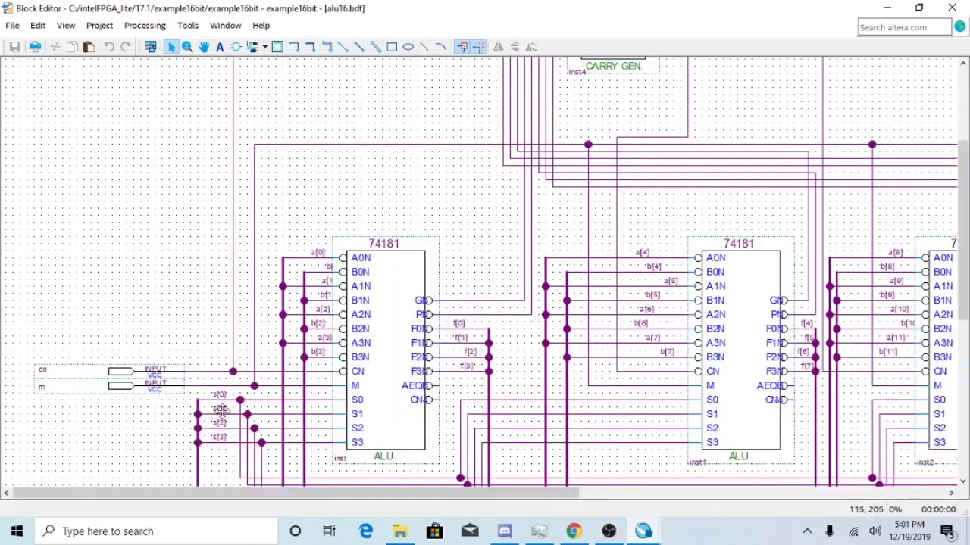
scroll(227, 431, down, 5)
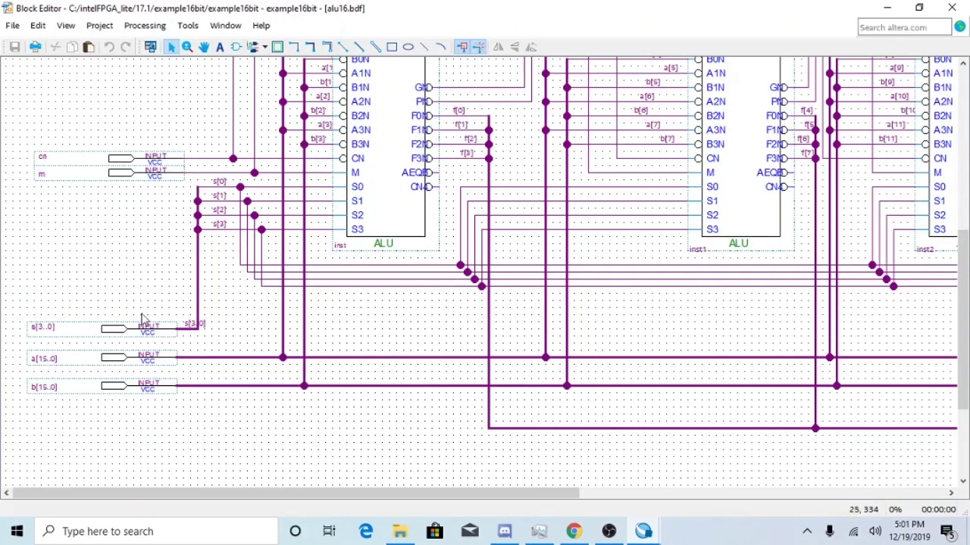
scroll(215, 287, up, 2)
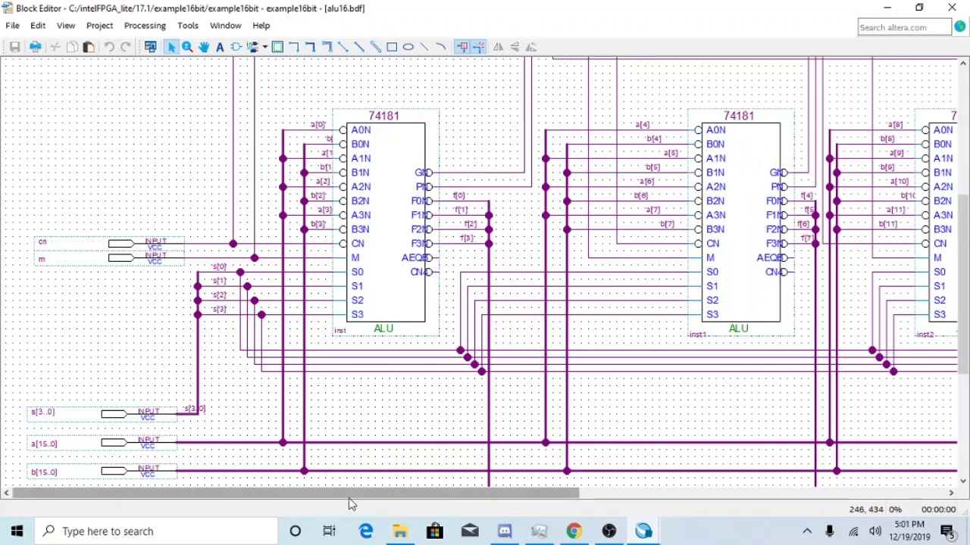
drag(352, 494, 487, 488)
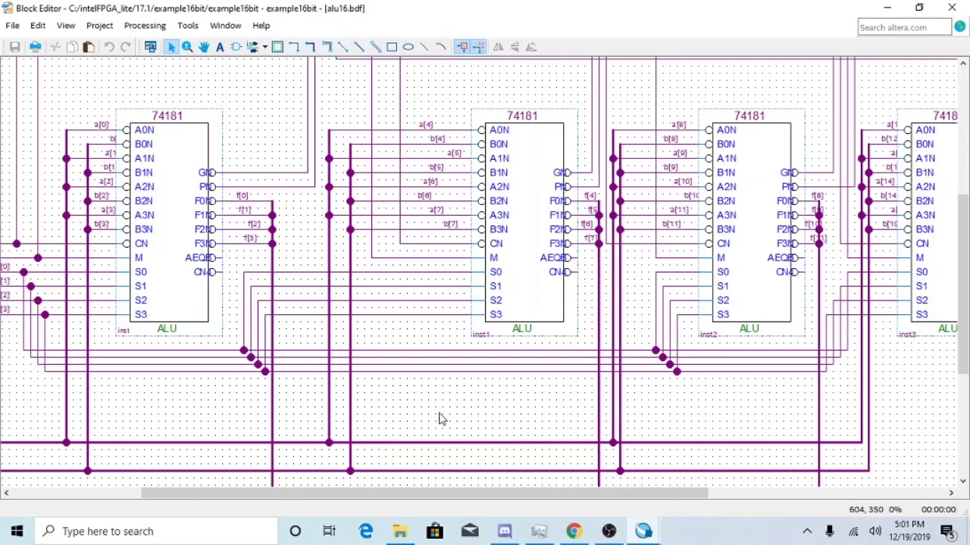
drag(372, 495, 603, 476)
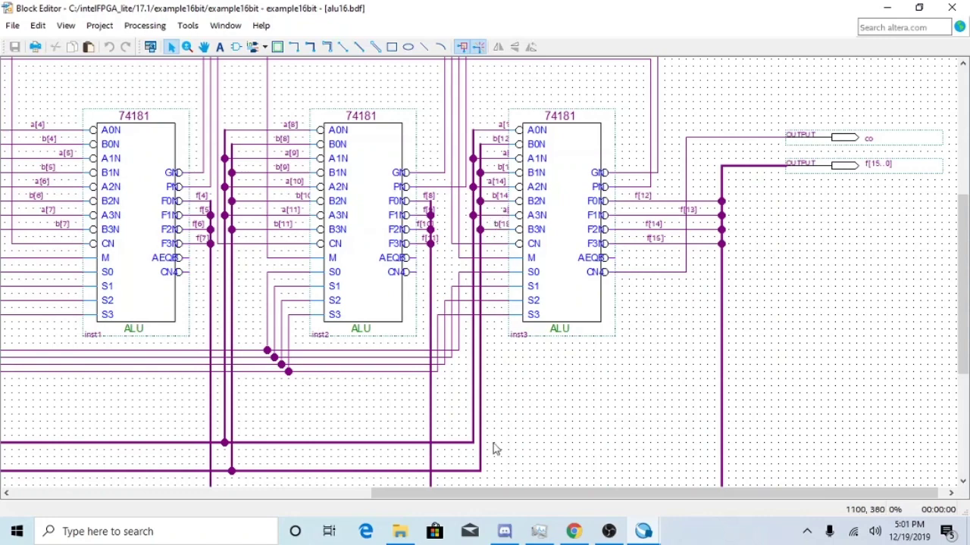
drag(497, 502, 191, 506)
scroll(311, 417, down, 3)
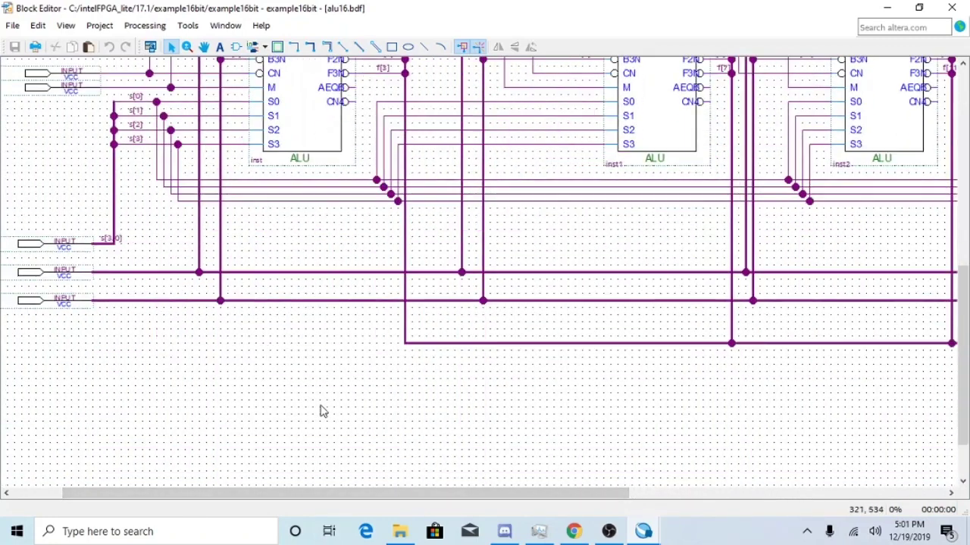
scroll(199, 418, up, 3)
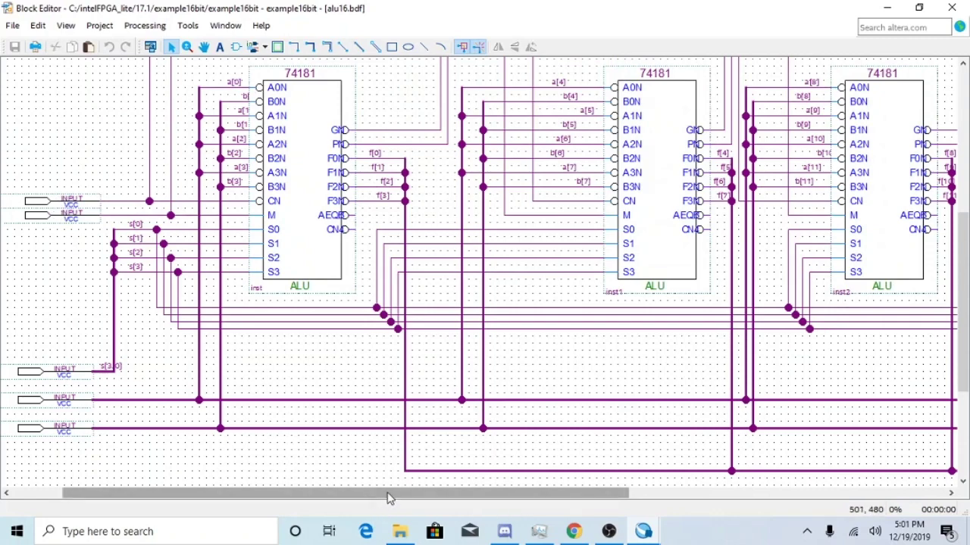
drag(390, 497, 297, 474)
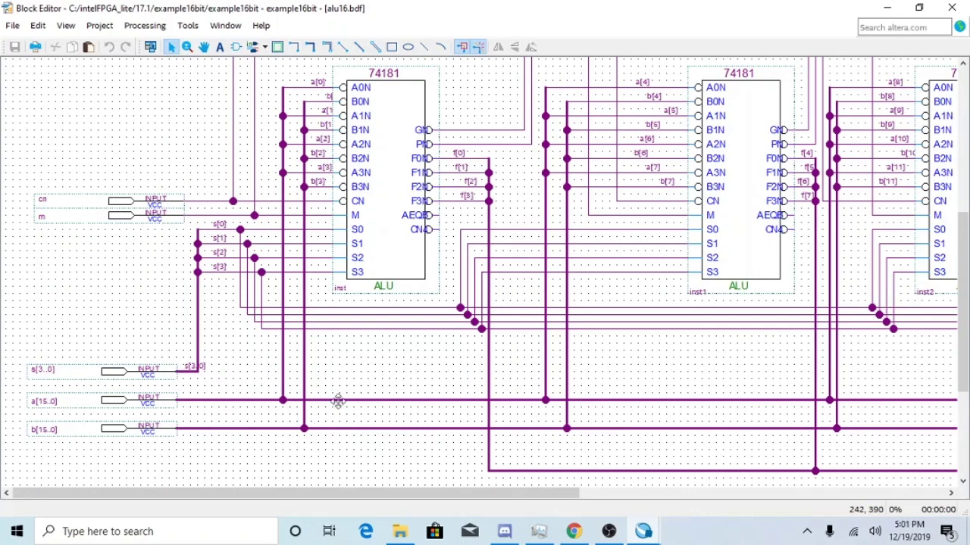
scroll(382, 341, up, 2)
scroll(152, 315, down, 2)
scroll(485, 252, down, 1)
scroll(330, 247, up, 1)
drag(255, 496, 257, 466)
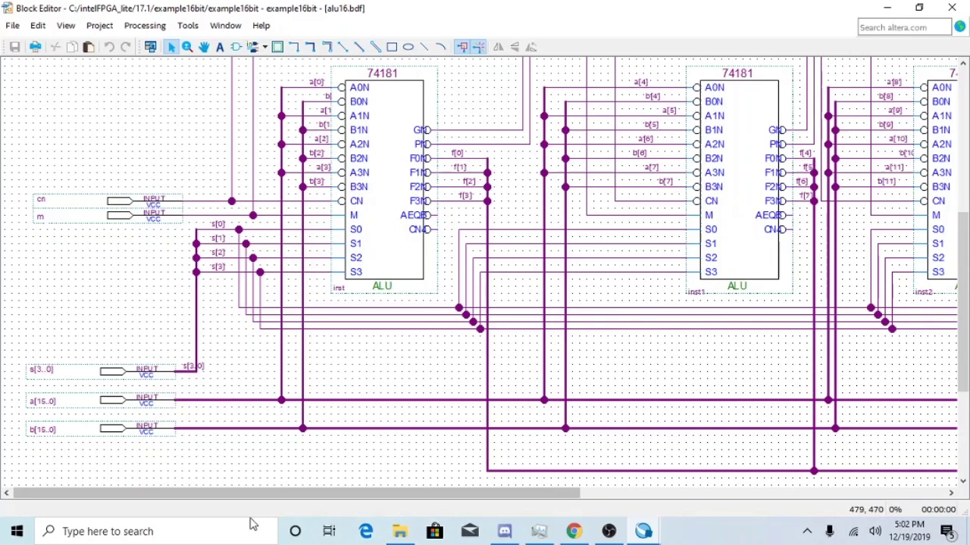
scroll(424, 478, up, 9)
scroll(414, 457, down, 6)
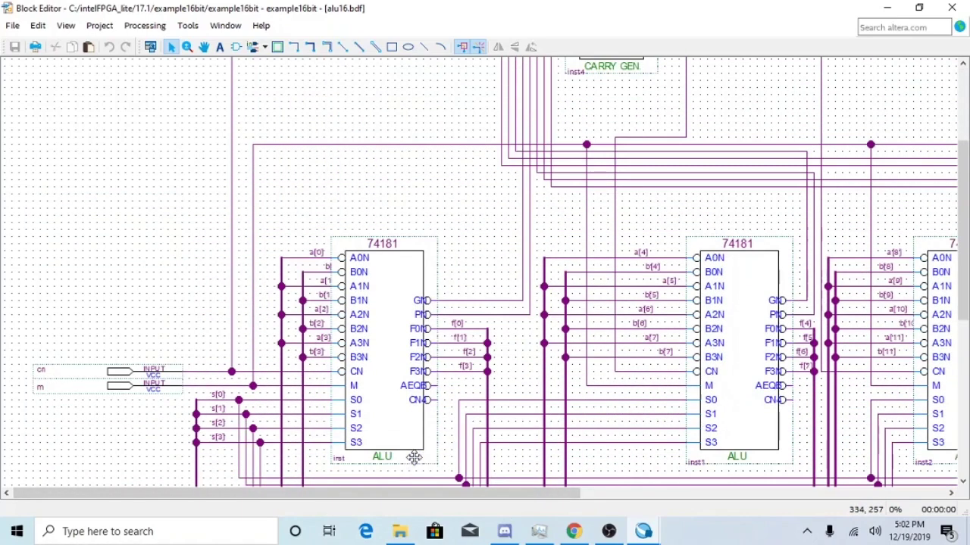
scroll(408, 450, down, 3)
scroll(235, 405, up, 1)
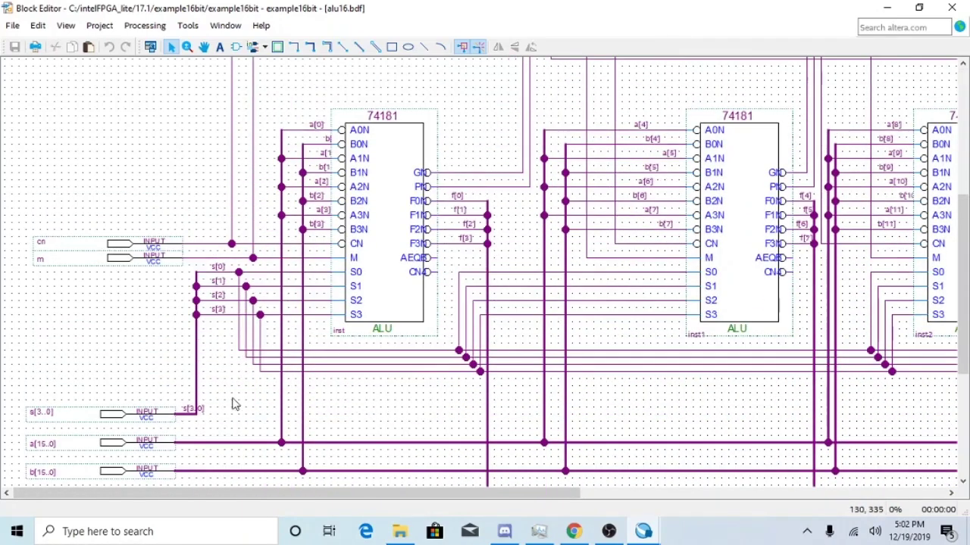
scroll(195, 309, up, 2)
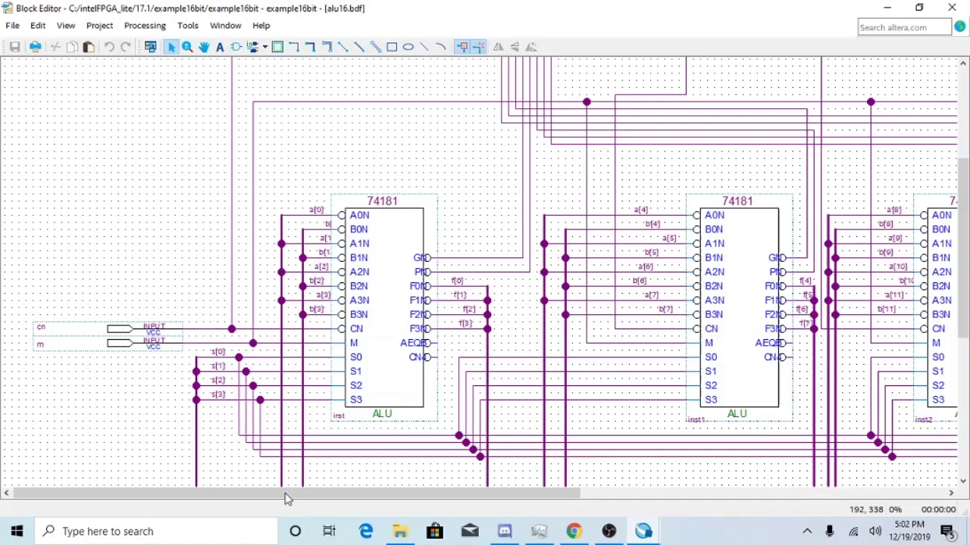
drag(286, 493, 267, 475)
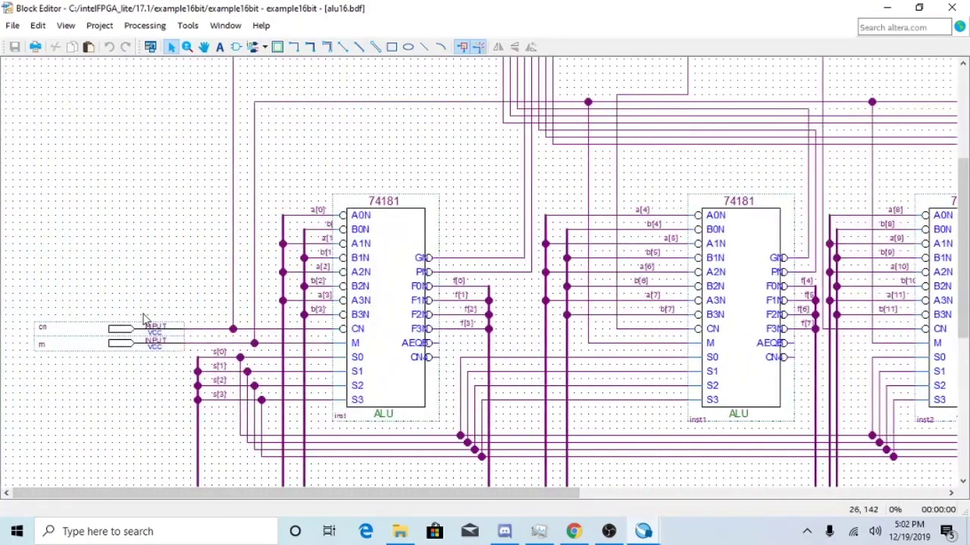
scroll(298, 333, up, 3)
scroll(297, 333, up, 1)
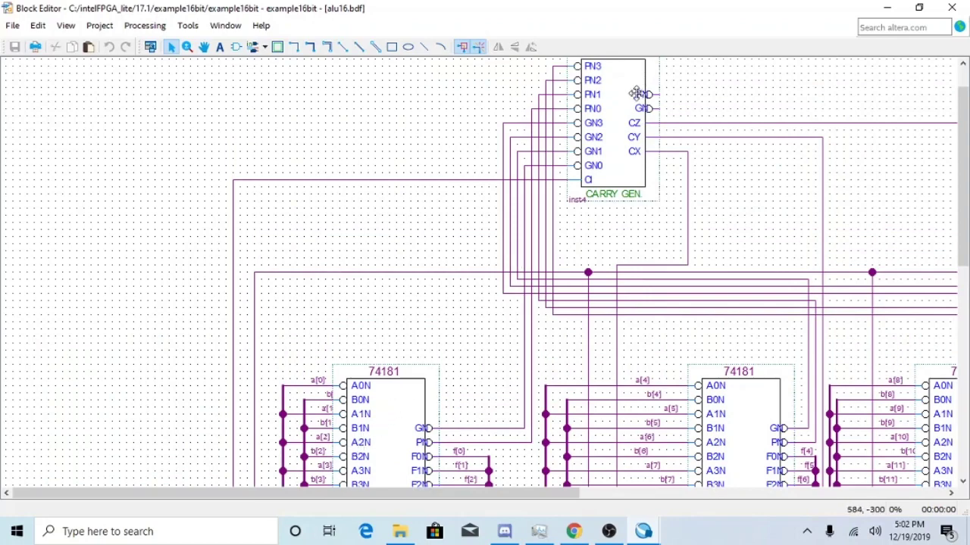
scroll(606, 120, up, 1)
scroll(593, 144, down, 1)
scroll(589, 147, down, 4)
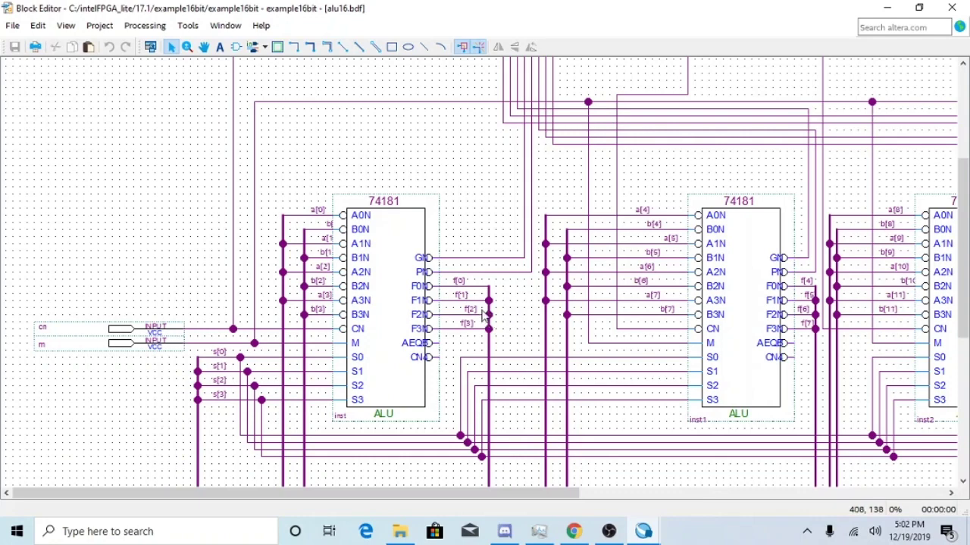
- Scroll and zoom across the 74182 carry generator and four 74181 blocks to fit the whole ALU in view
scroll(483, 316, up, 1)
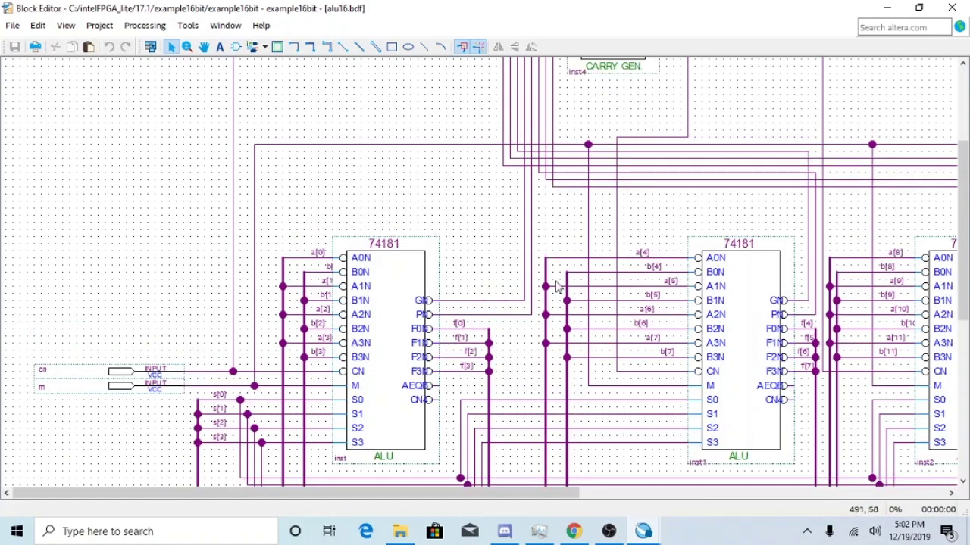
scroll(544, 277, up, 4)
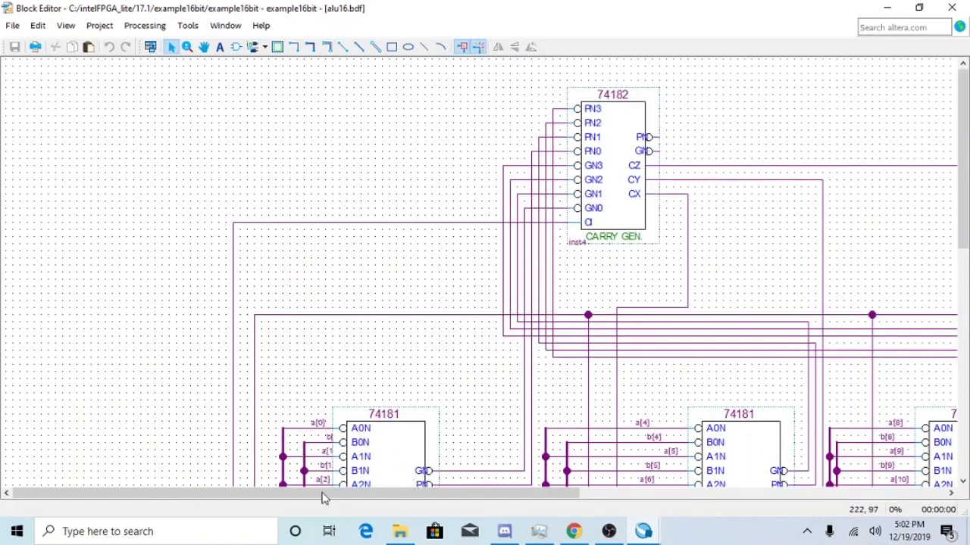
drag(401, 494, 475, 494)
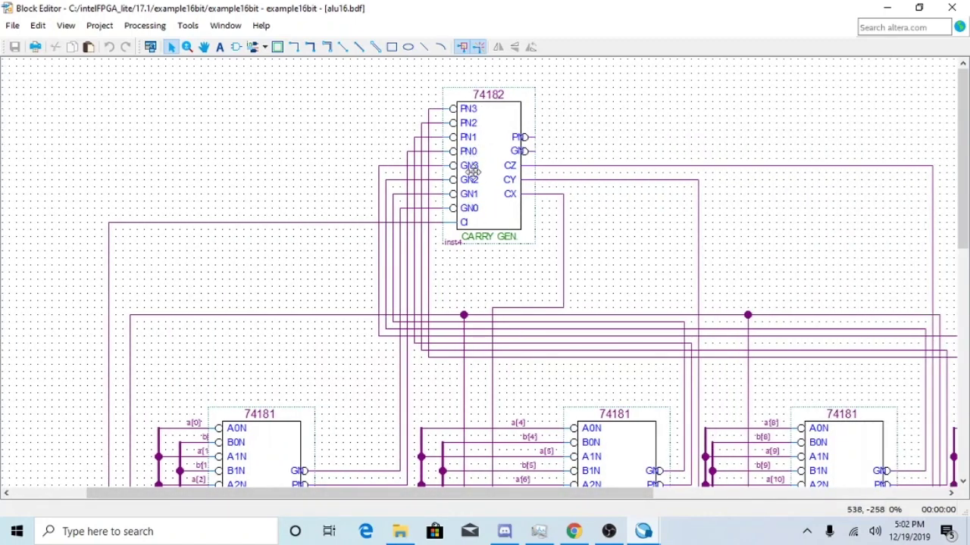
scroll(534, 228, down, 3)
scroll(528, 222, up, 3)
scroll(523, 167, down, 1)
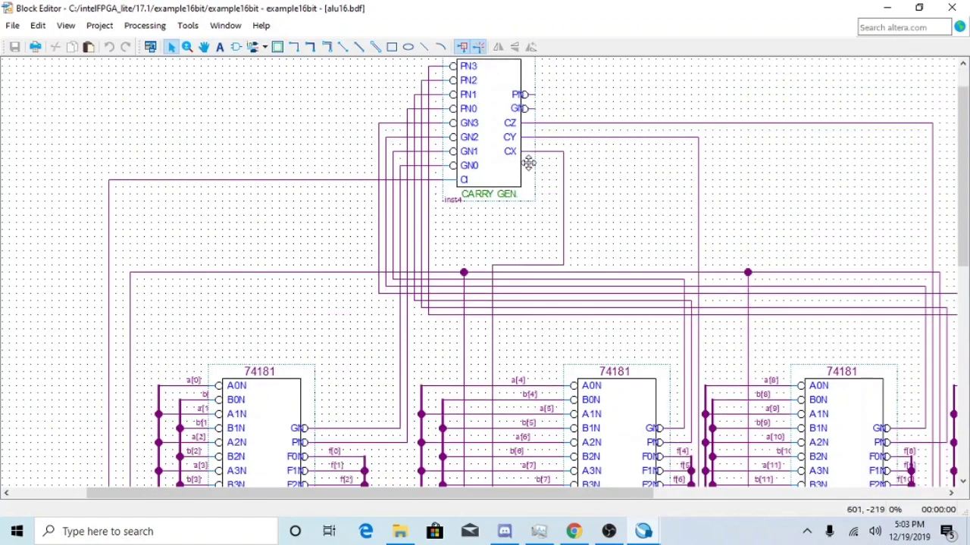
scroll(523, 165, down, 1)
scroll(523, 166, down, 3)
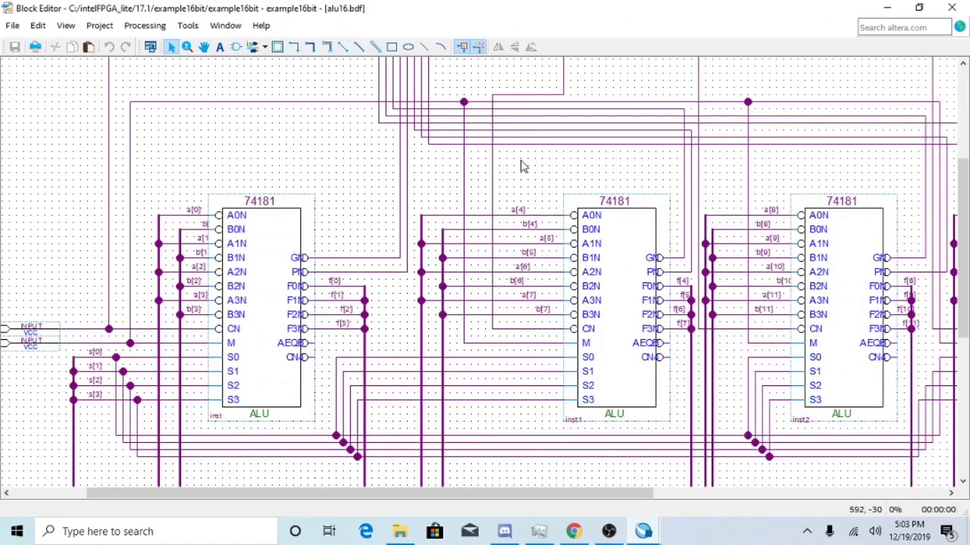
scroll(494, 241, up, 1)
scroll(494, 241, down, 4)
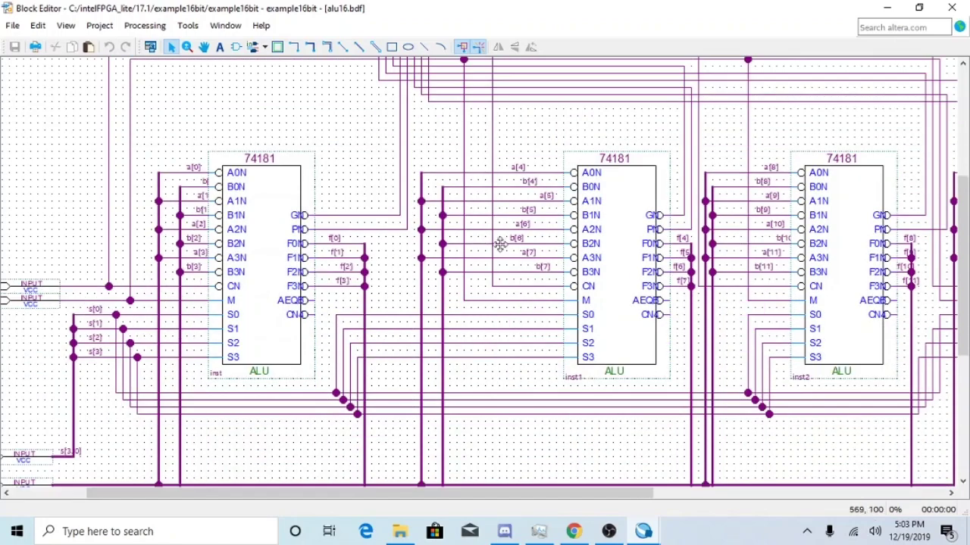
drag(394, 500, 649, 500)
scroll(697, 423, up, 4)
scroll(697, 423, up, 4)
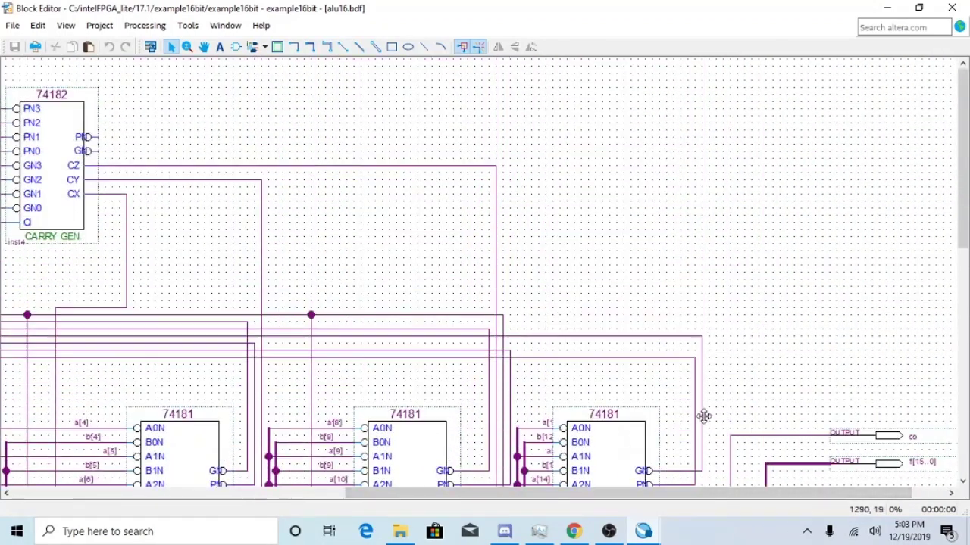
scroll(705, 409, down, 8)
scroll(858, 298, up, 2)
scroll(858, 297, down, 1)
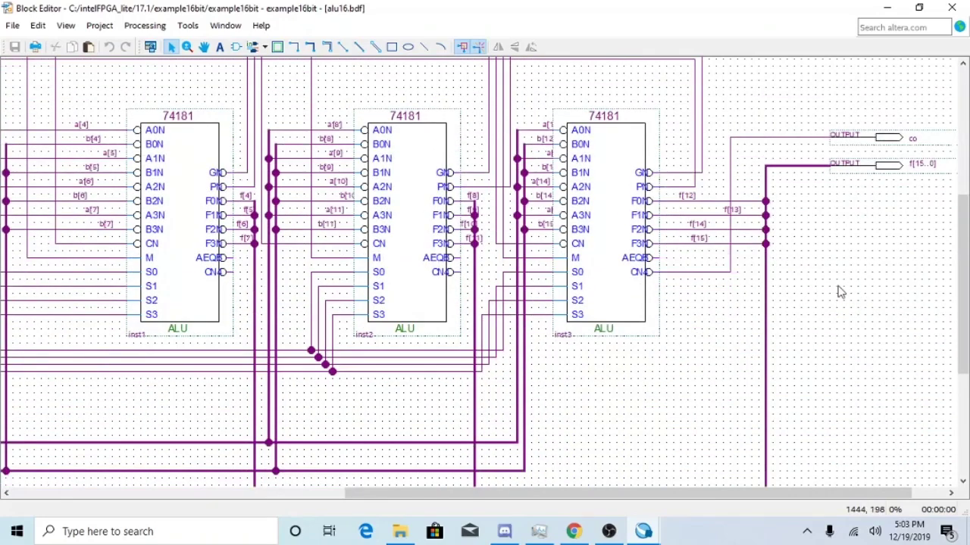
scroll(858, 220, up, 2)
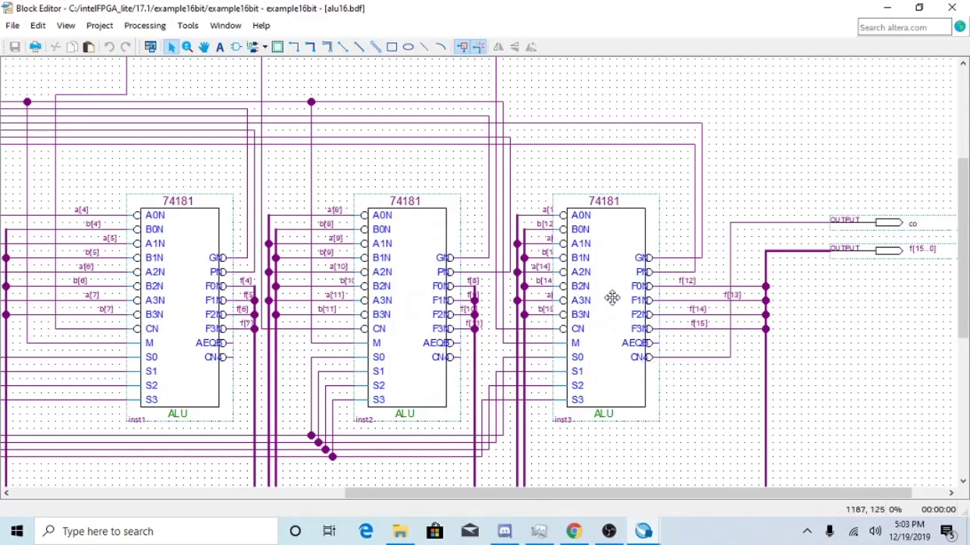
scroll(610, 299, up, 2)
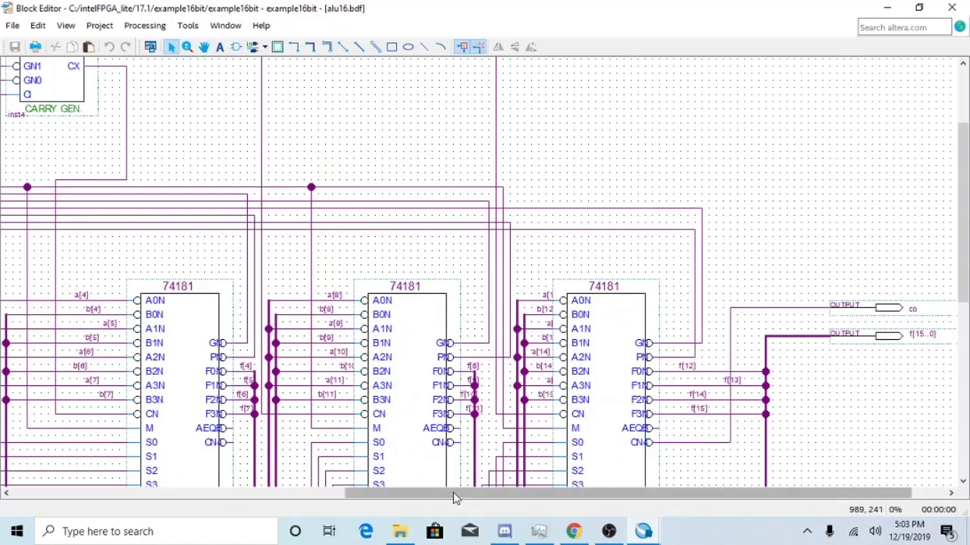
drag(454, 498, 277, 495)
scroll(319, 216, down, 3)
scroll(318, 216, down, 1)
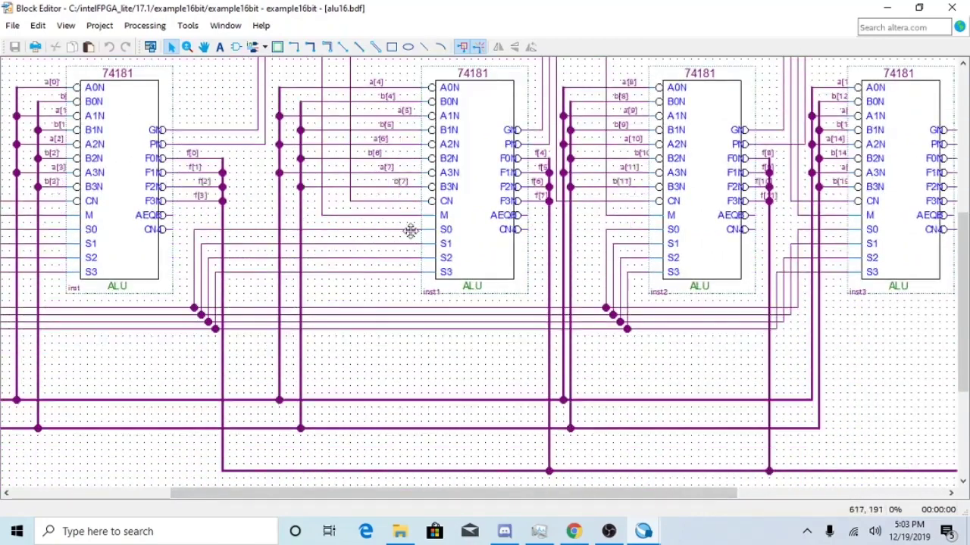
ctrl+scroll(411, 229, down, 5)
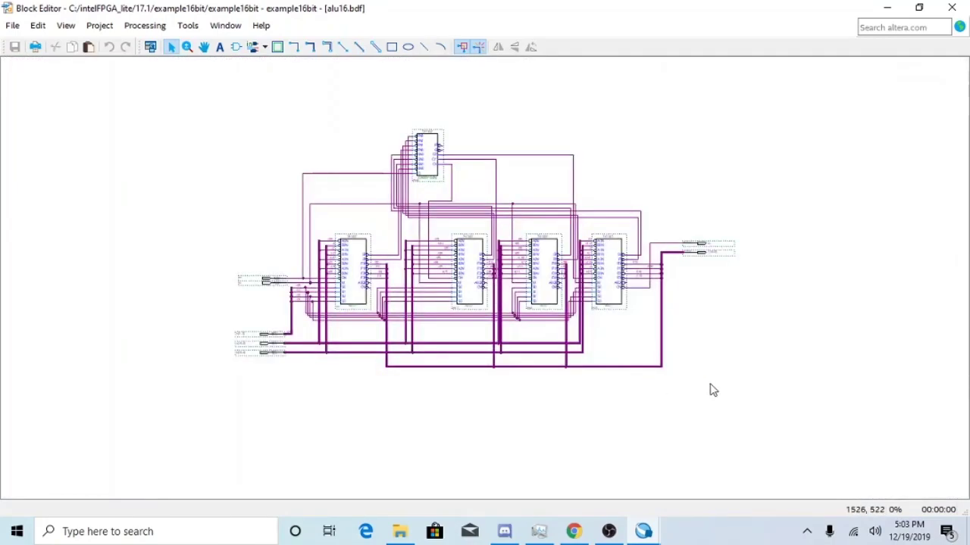
- Copy the whole alu16 circuit, delete Block3.bdf's lone 74181, and put the 16-bit ALU there
drag(796, 391, 218, 115)
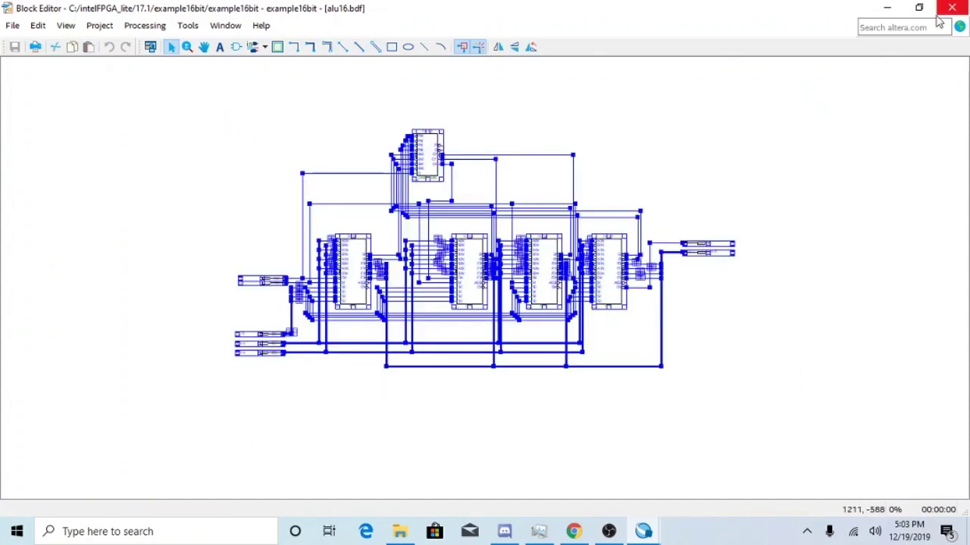
click(886, 8)
scroll(590, 275, down, 3)
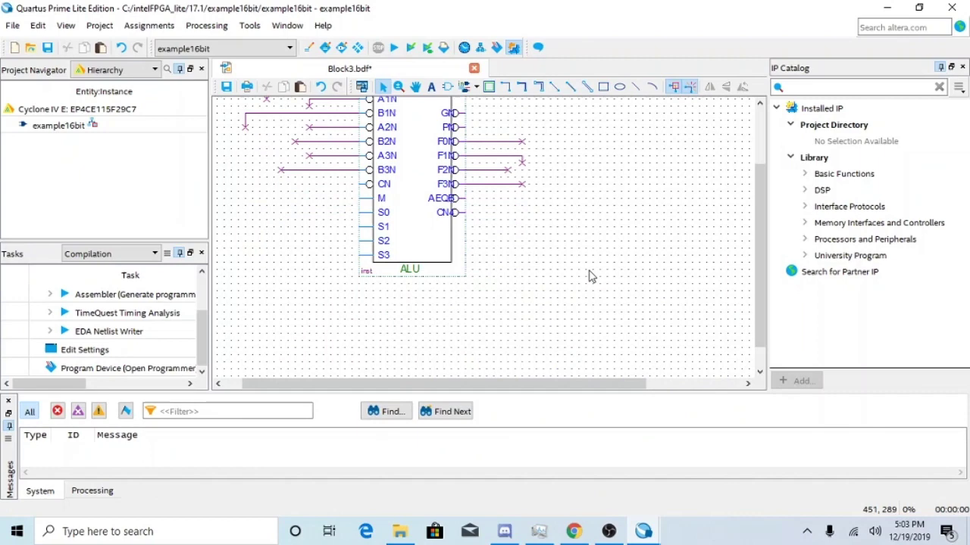
drag(634, 333, 224, 123)
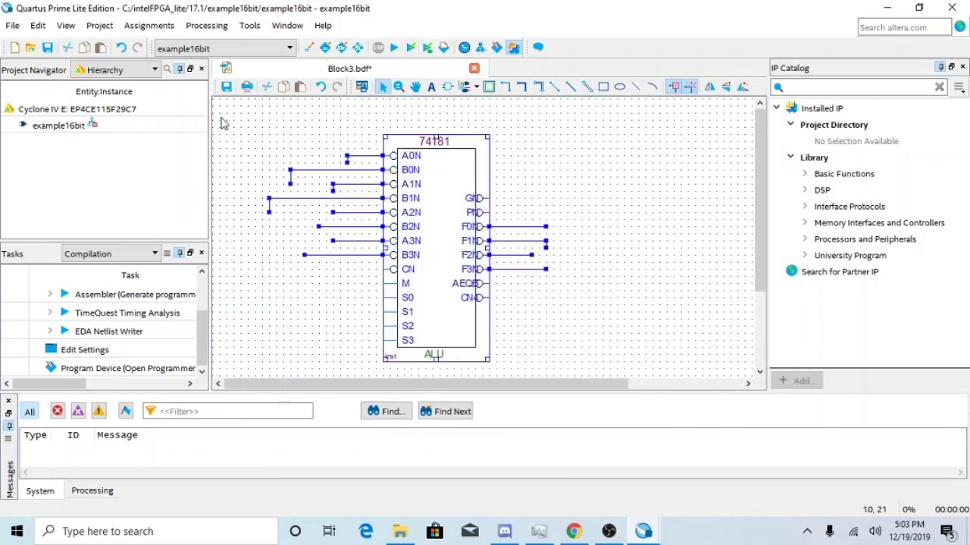
key(Delete)
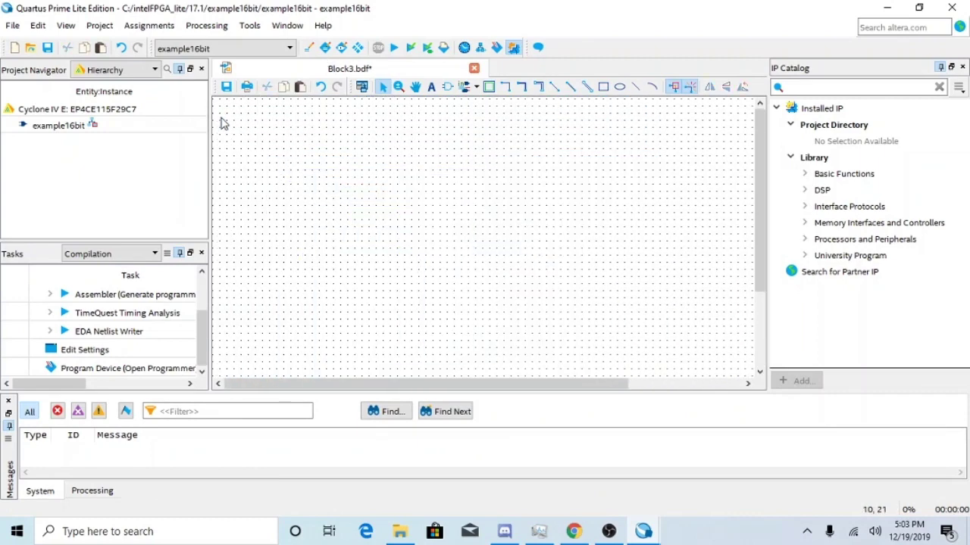
key(ctrl+z)
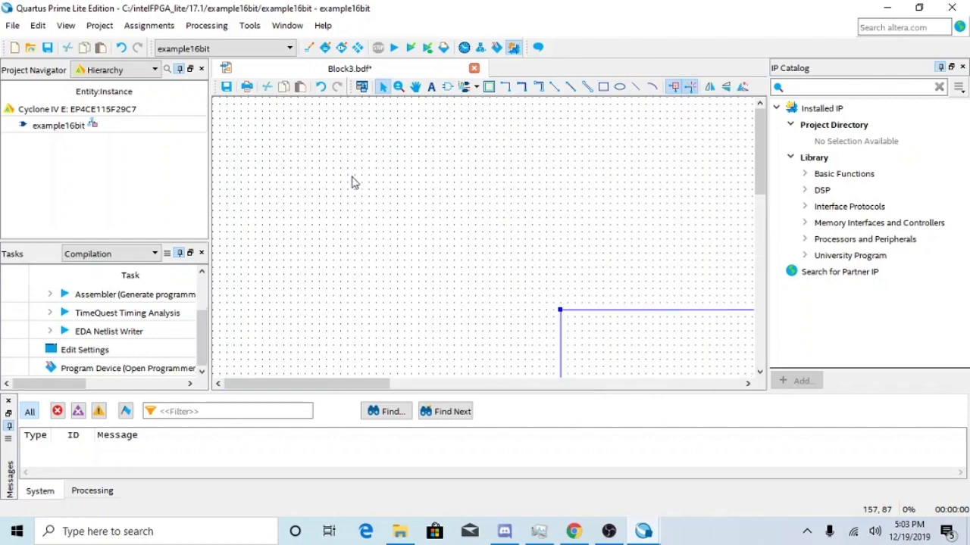
ctrl+scroll(424, 207, down, 6)
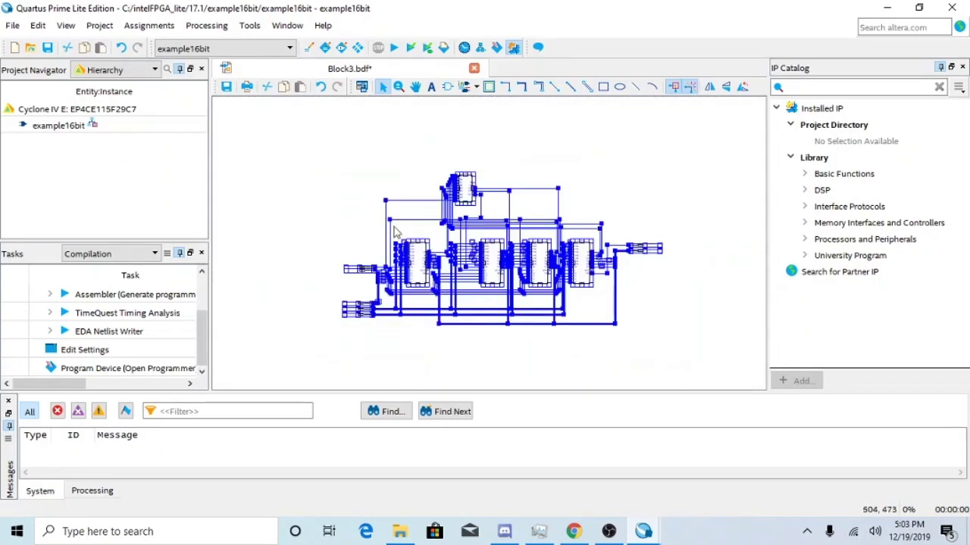
- Start compilation and save the modified schematic as example16bit when prompted
click(220, 25)
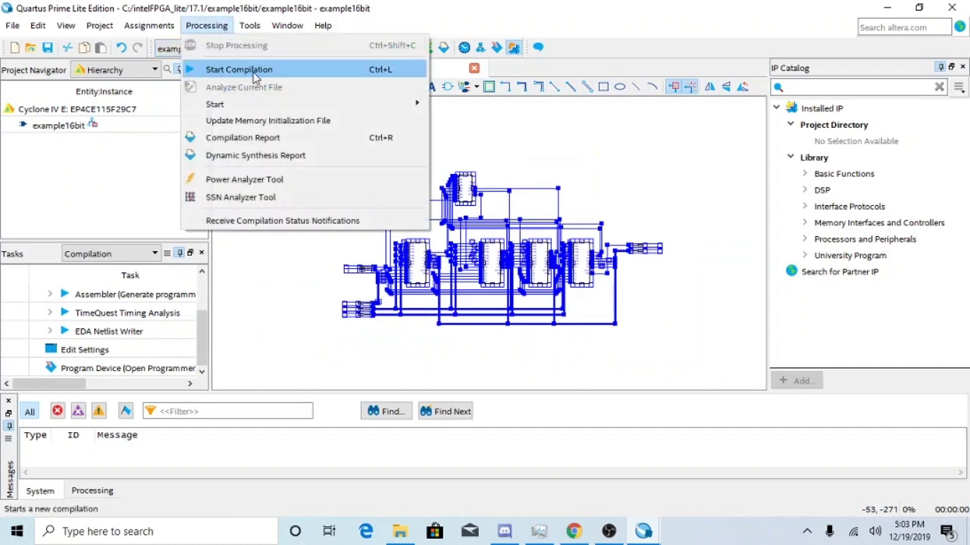
click(236, 69)
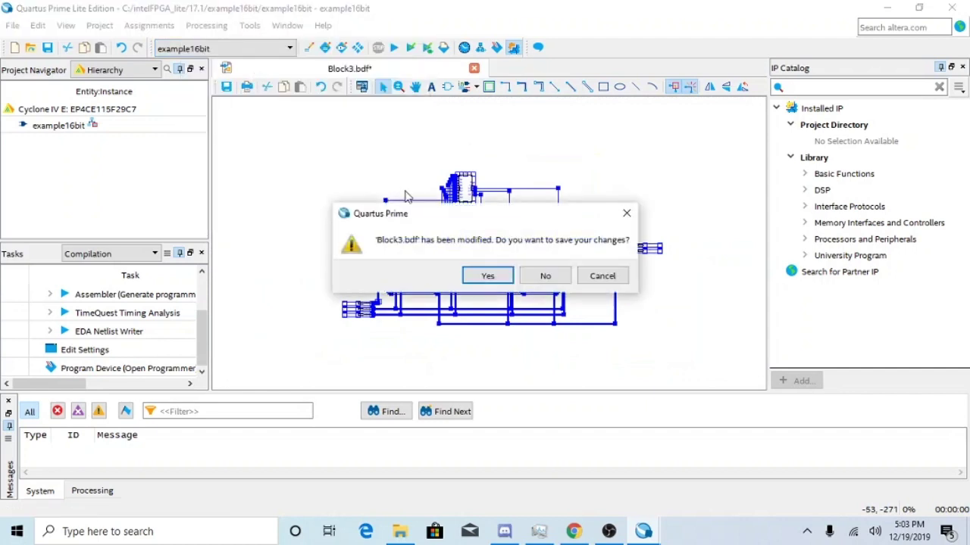
click(487, 276)
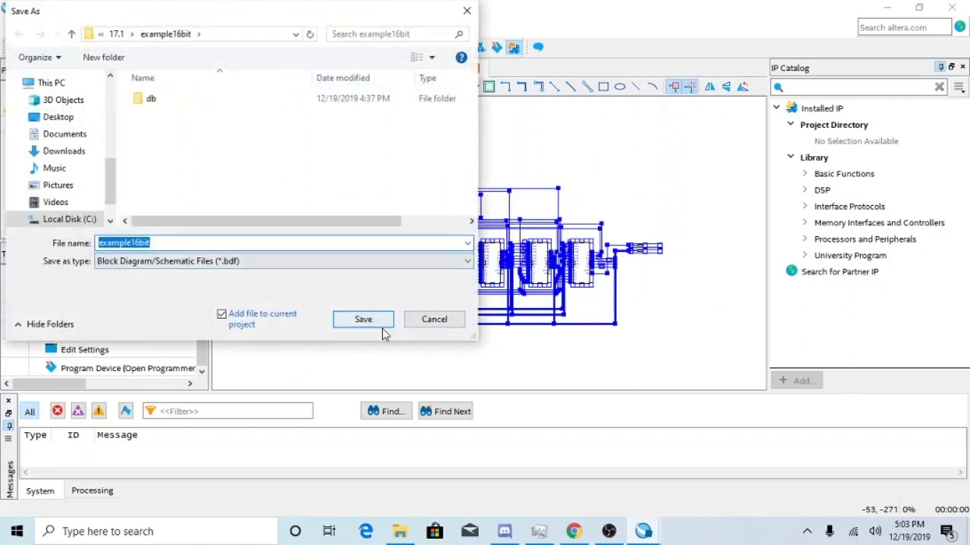
click(363, 320)
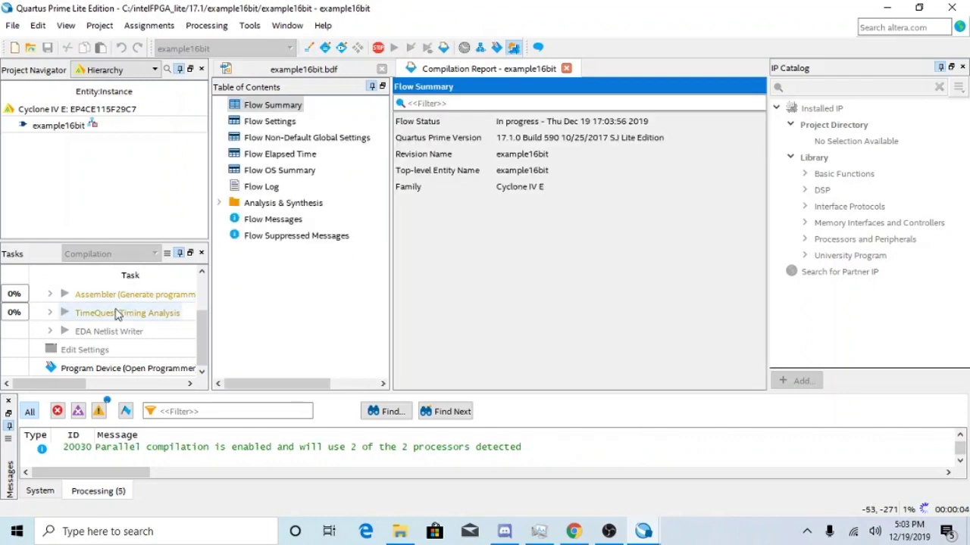
- Wait for compilation to report Successful with 0 errors and 13 warnings
scroll(62, 293, up, 1)
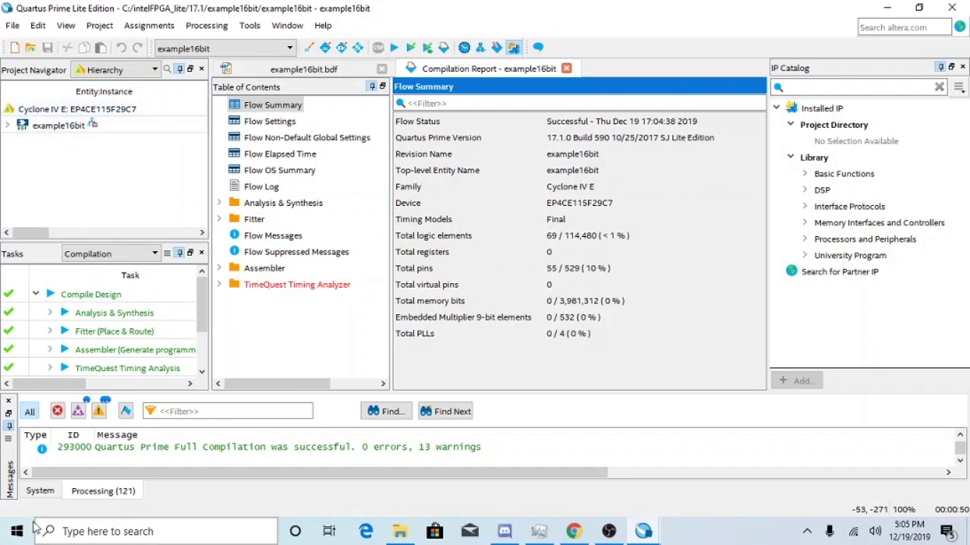
- Create a new University Program VWF waveform file
click(13, 25)
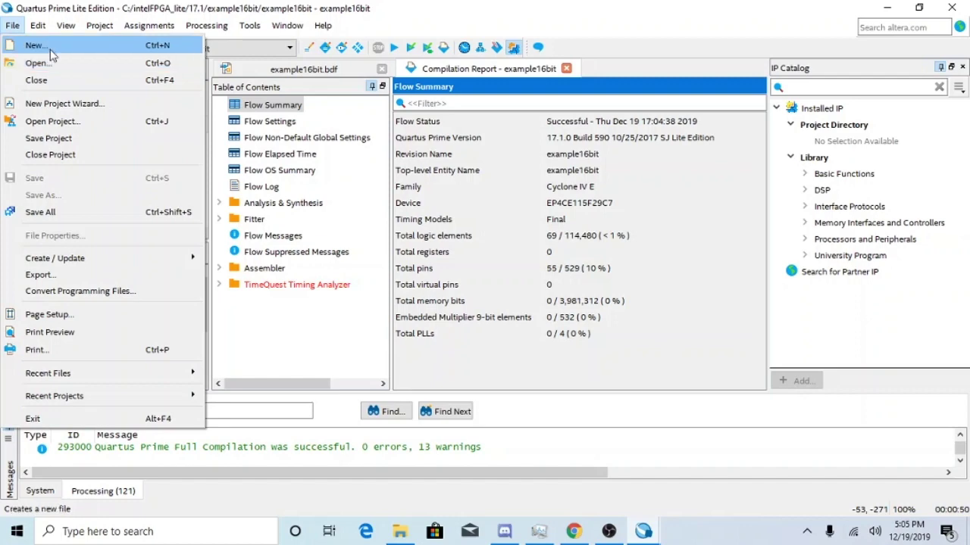
click(36, 45)
scroll(421, 286, down, 2)
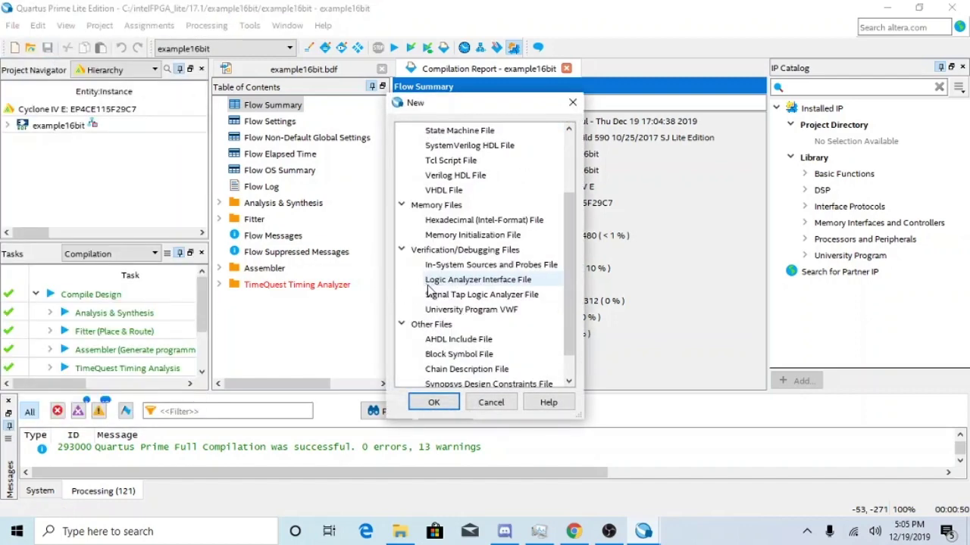
double_click(492, 314)
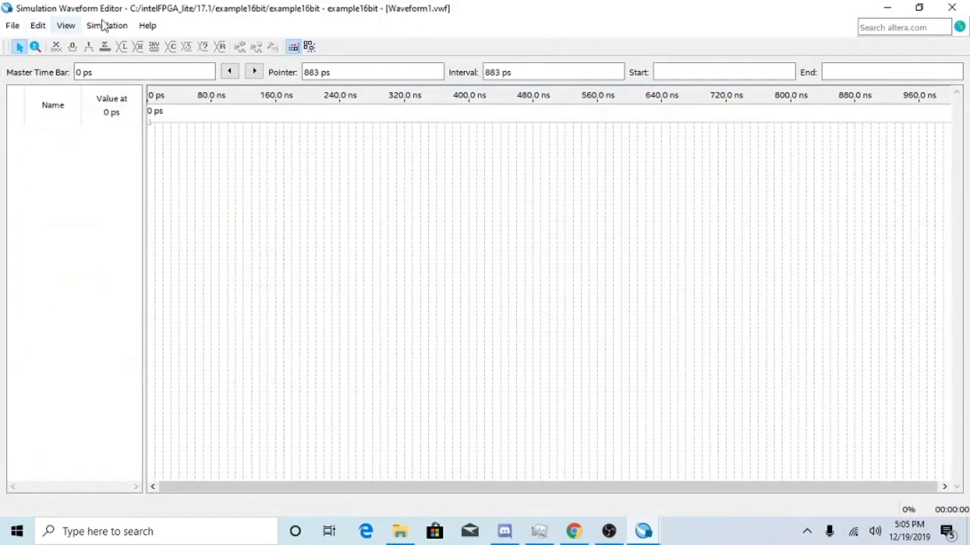
- Open Insert Node or Bus and list all design pins in the Node Finder
click(106, 25)
mouse_move(10, 27)
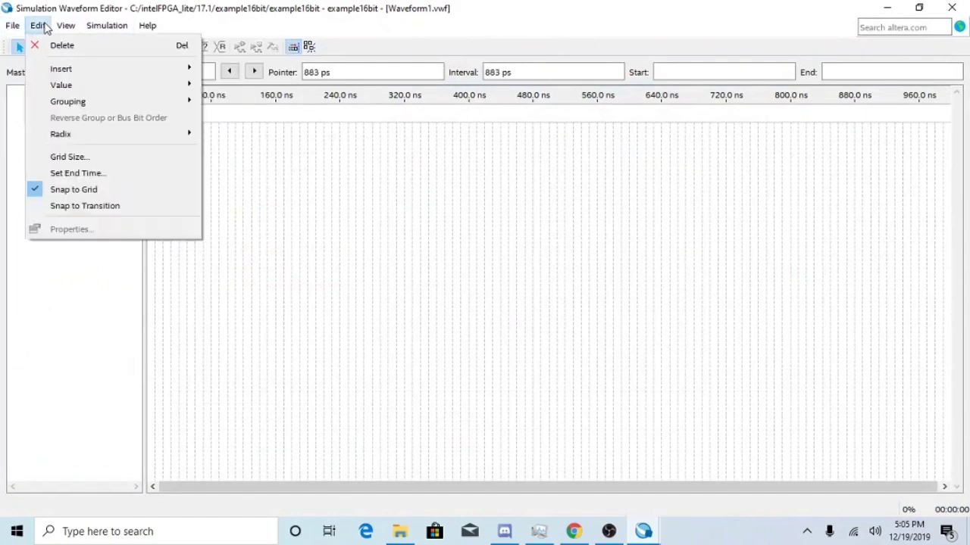
mouse_move(68, 72)
click(214, 74)
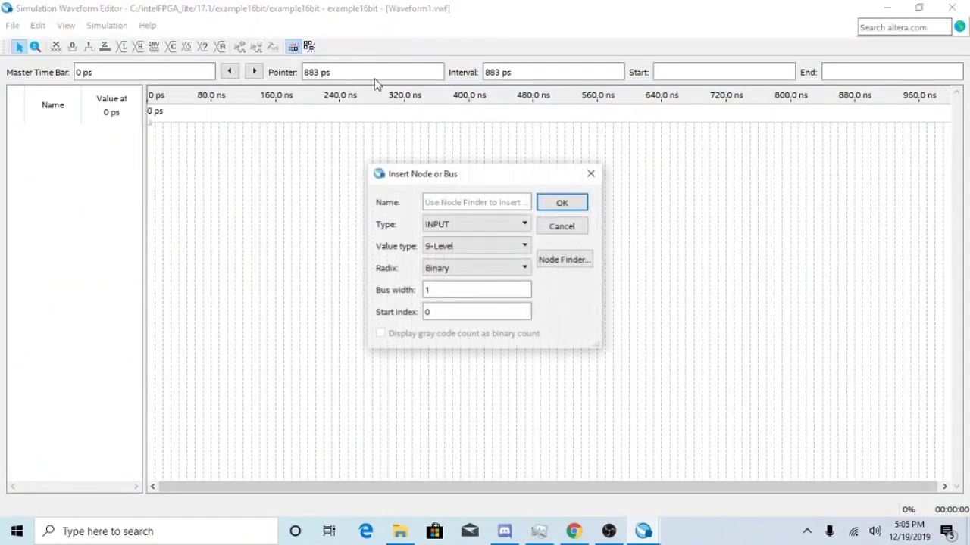
click(562, 257)
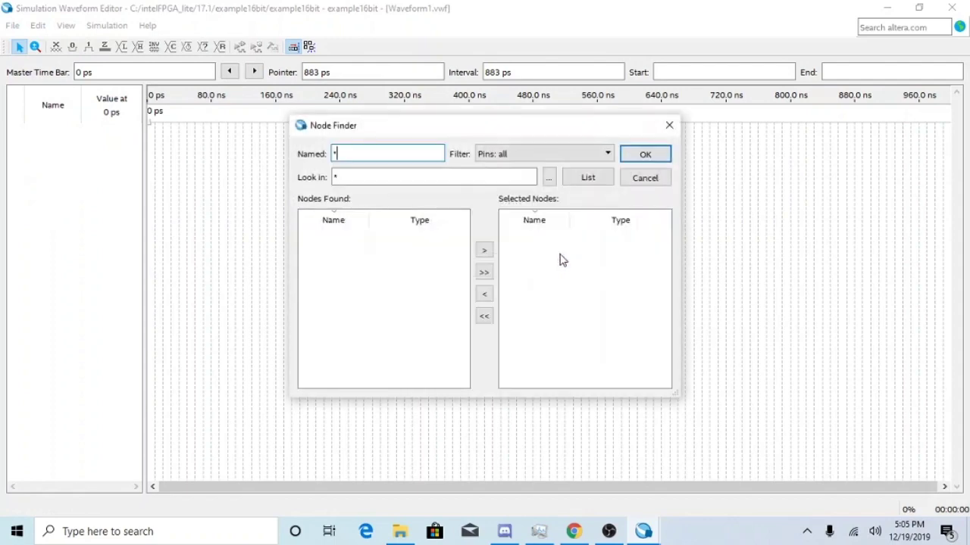
click(579, 178)
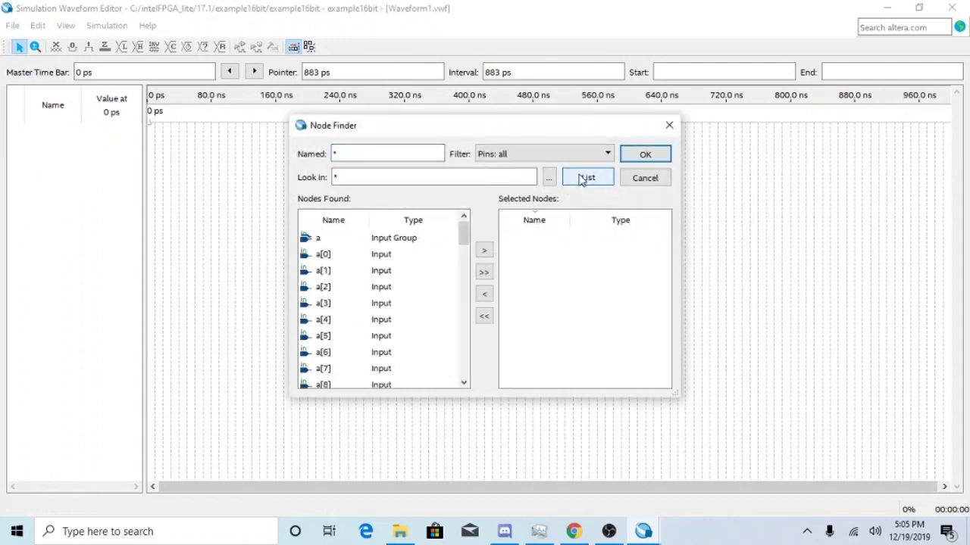
- Select pins a, b, cn, co, f, m and s for the waveform
double_click(398, 238)
scroll(396, 261, down, 3)
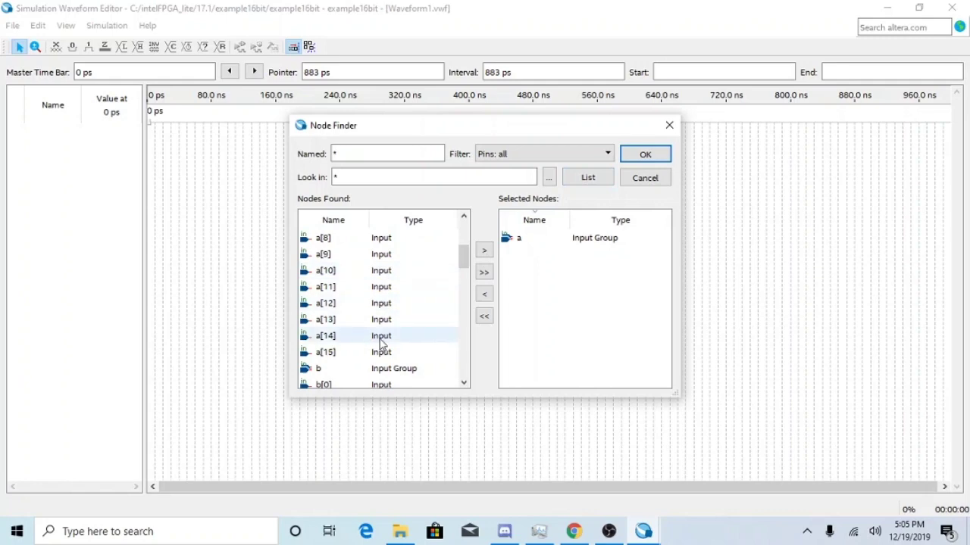
double_click(398, 369)
scroll(400, 326, down, 5)
scroll(371, 352, down, 1)
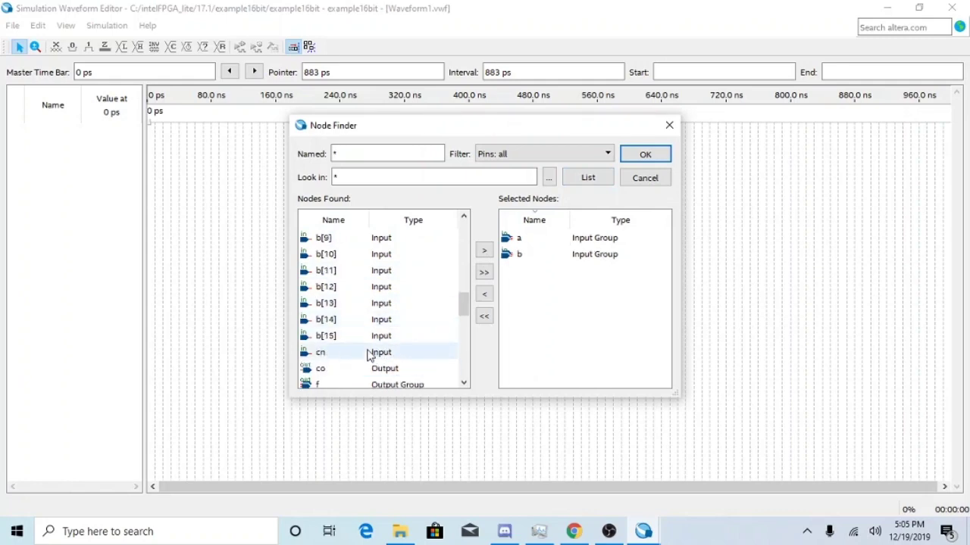
double_click(383, 353)
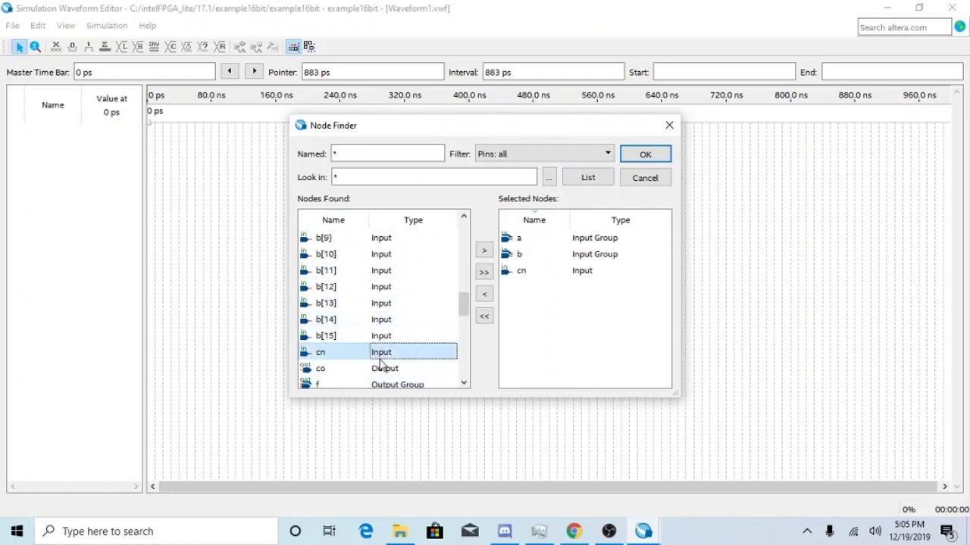
scroll(382, 362, down, 1)
double_click(394, 322)
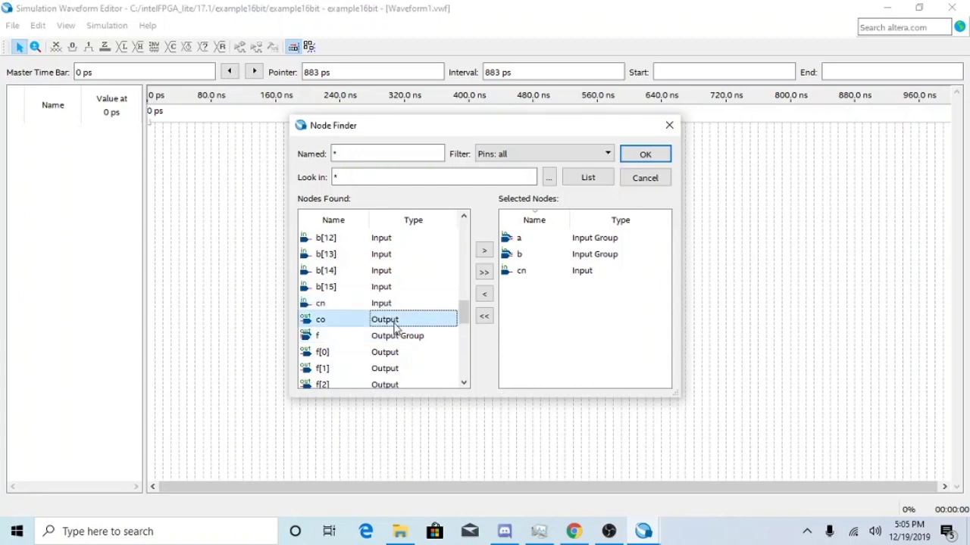
double_click(393, 338)
scroll(393, 341, down, 7)
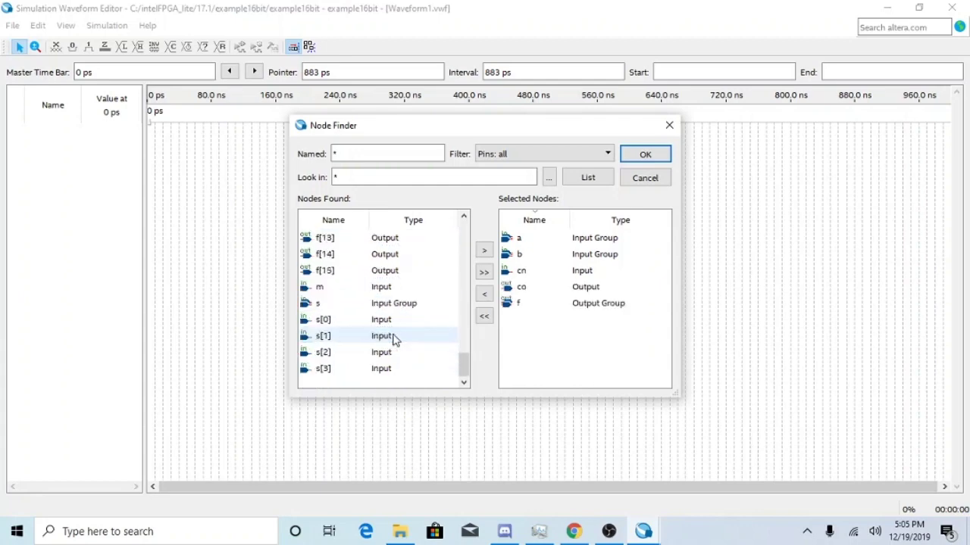
double_click(356, 288)
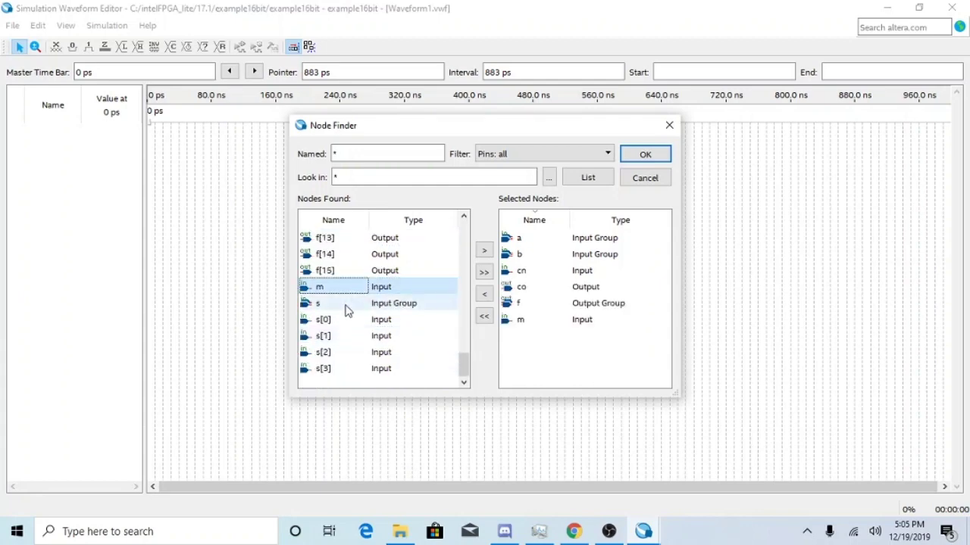
double_click(346, 306)
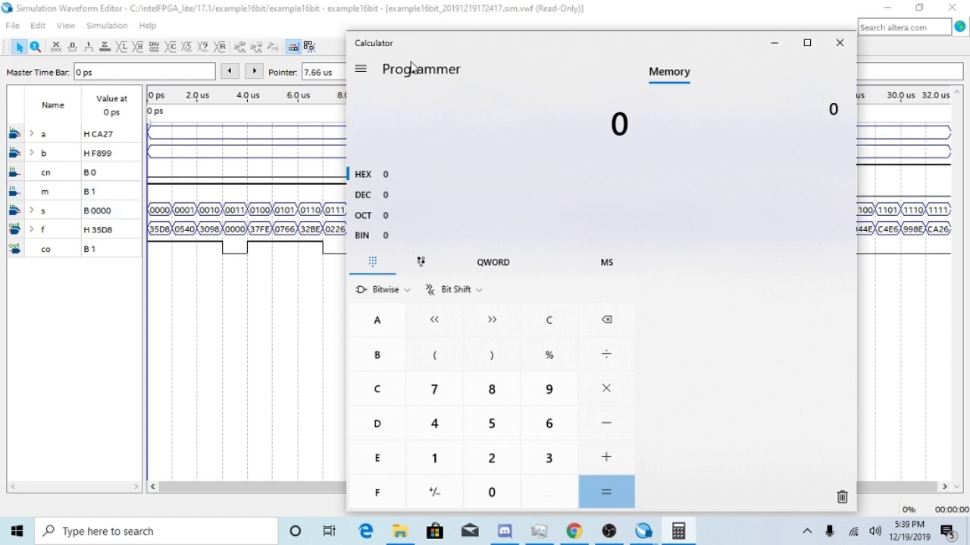
- Enter CA27 in Programmer mode and apply bitwise NOT, giving FFFF FFFF FFFF 35D8
drag(443, 53, 560, 42)
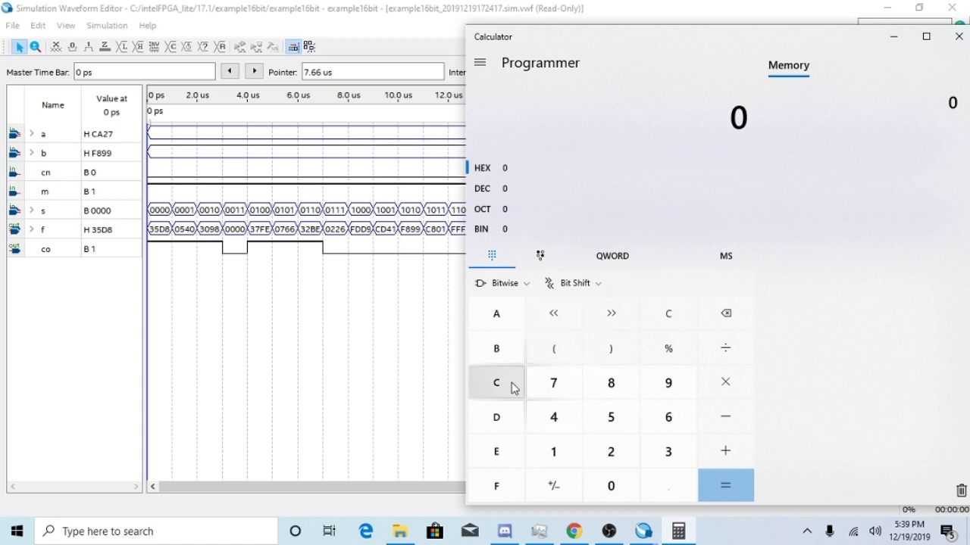
click(501, 385)
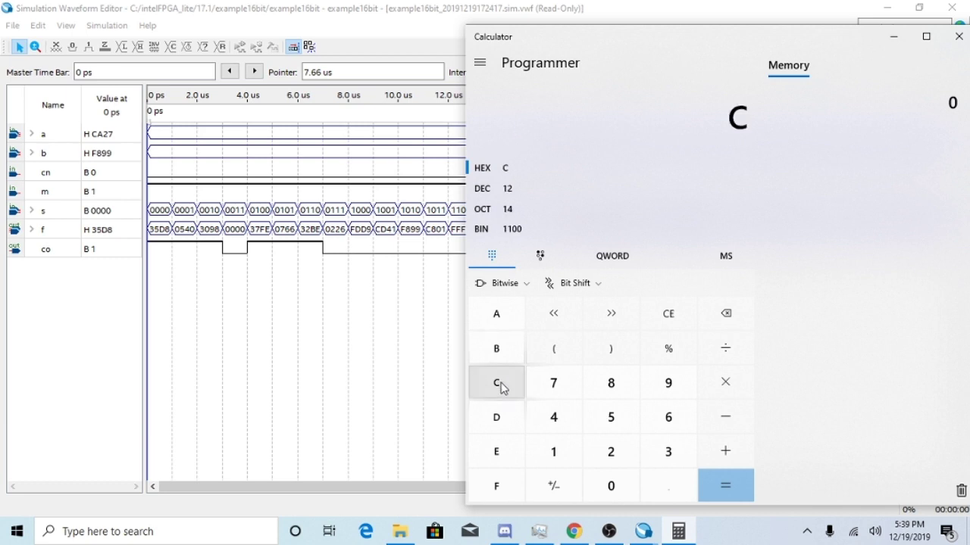
click(496, 315)
click(599, 454)
click(554, 383)
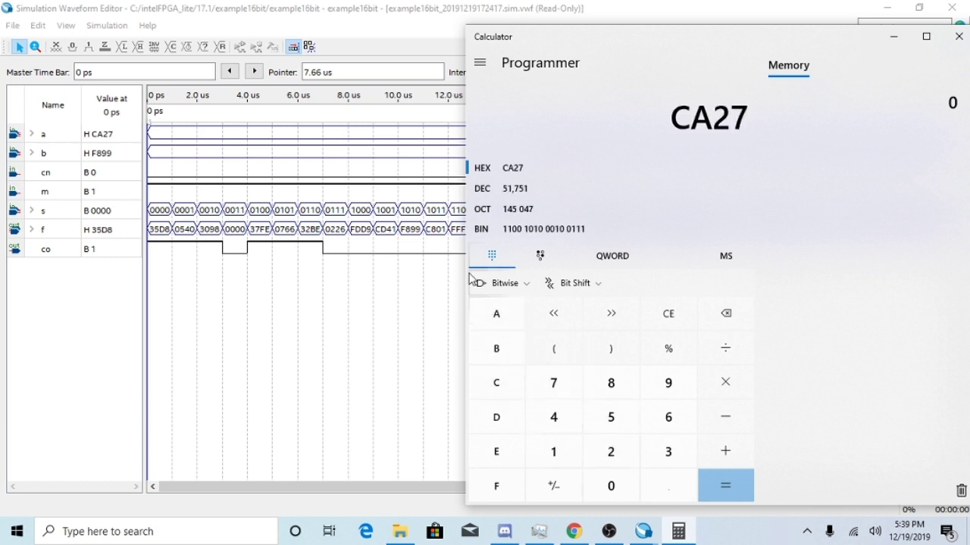
click(501, 284)
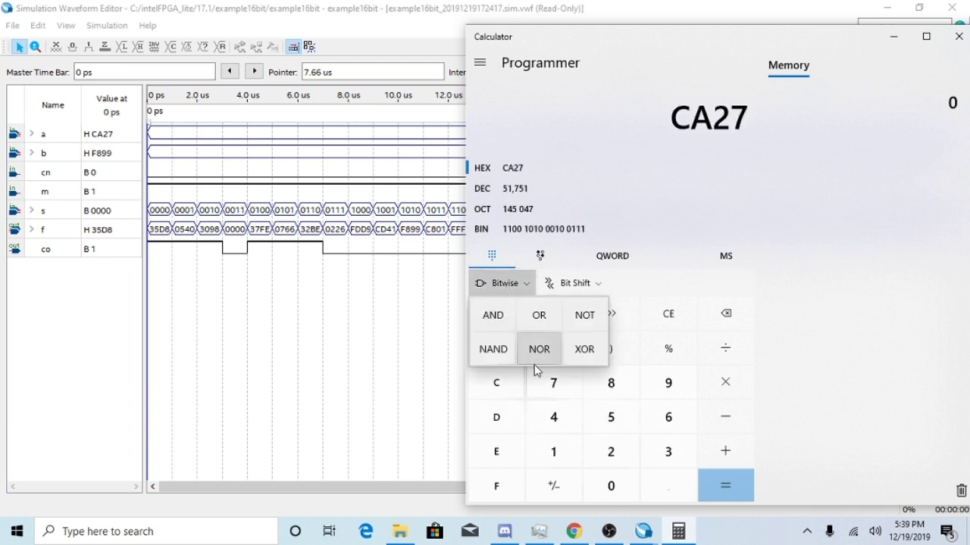
click(585, 317)
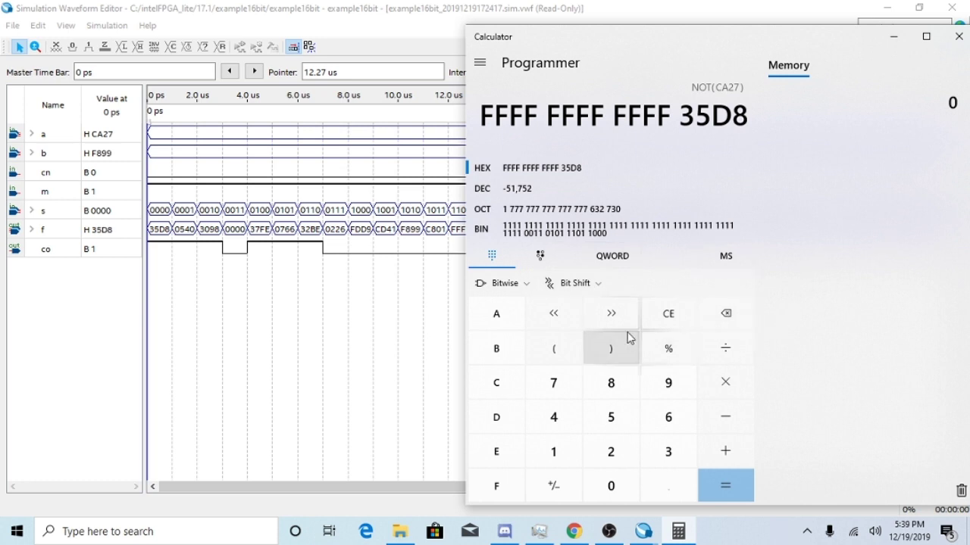
- Compute CA27 OR F899 = FABF, then invert it to get FFFF FFFF FFFF 0540
click(689, 325)
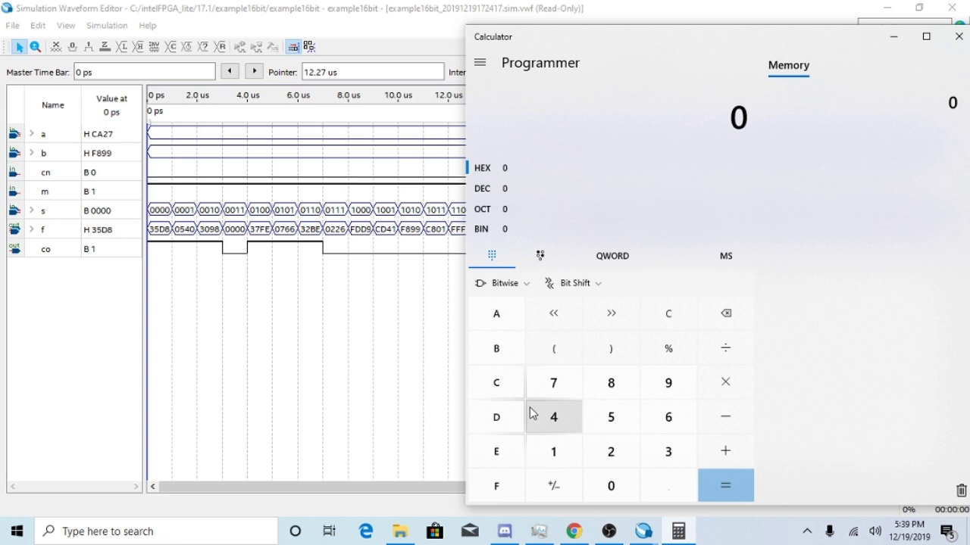
text(CA)
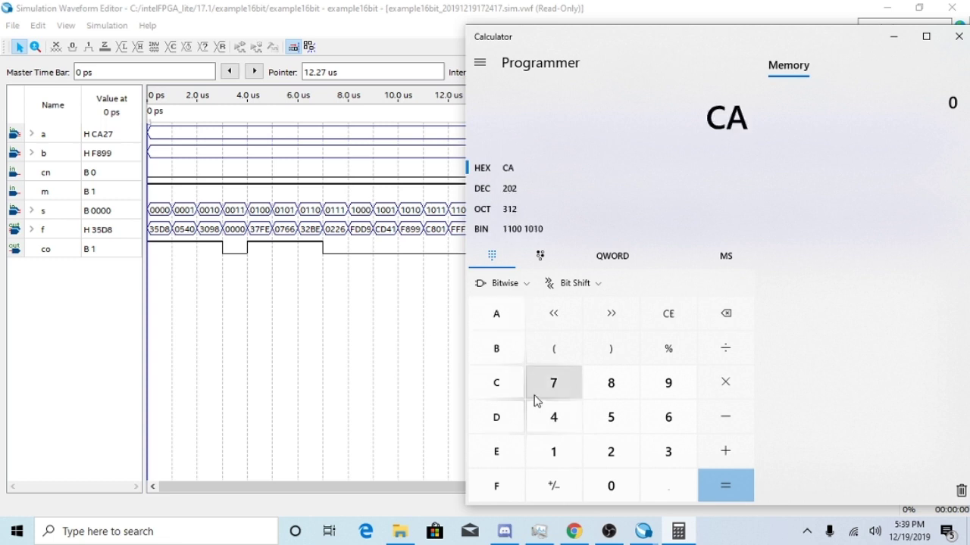
text(27)
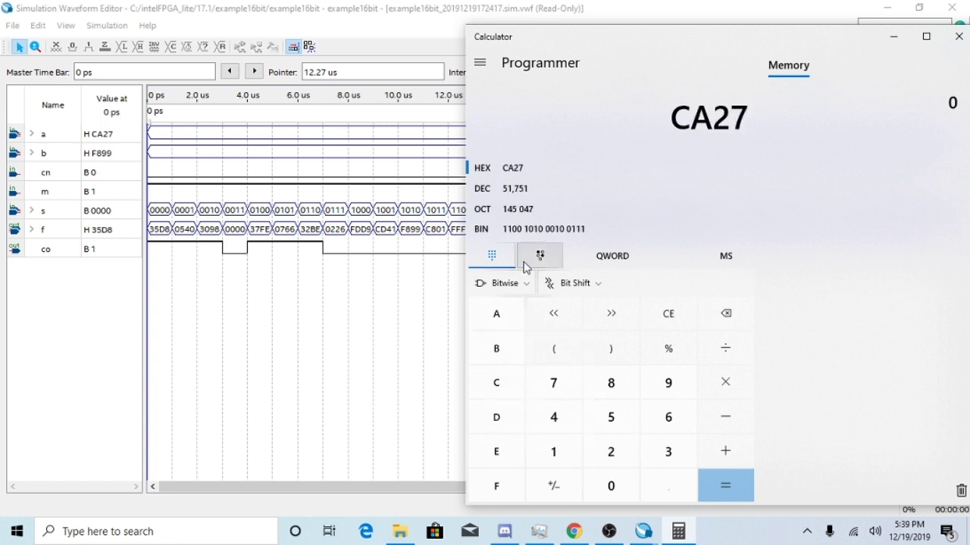
click(515, 282)
click(552, 314)
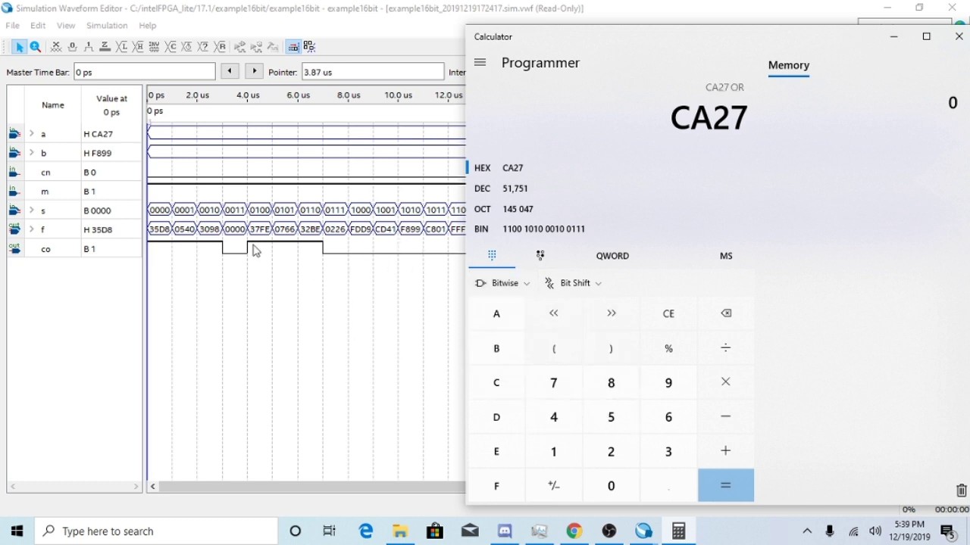
text(F899)
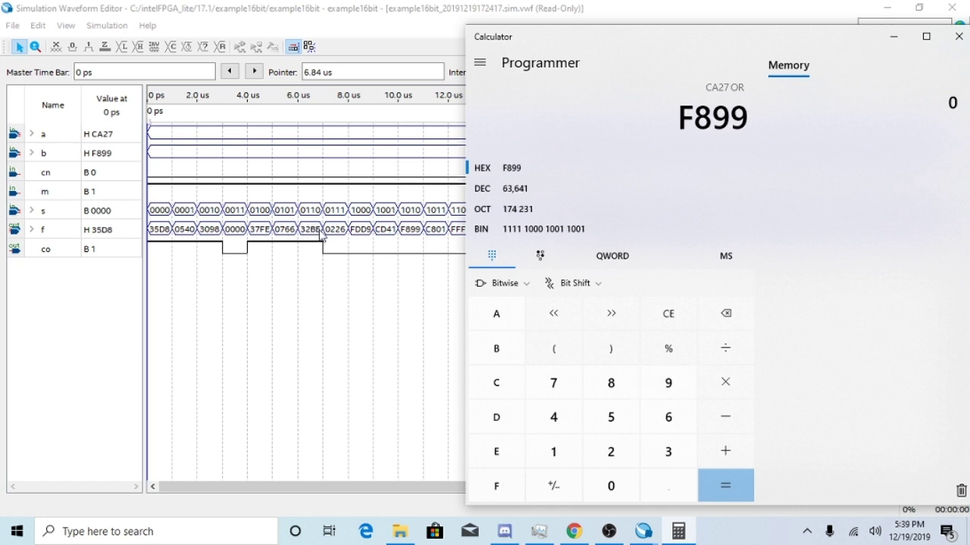
key(space)
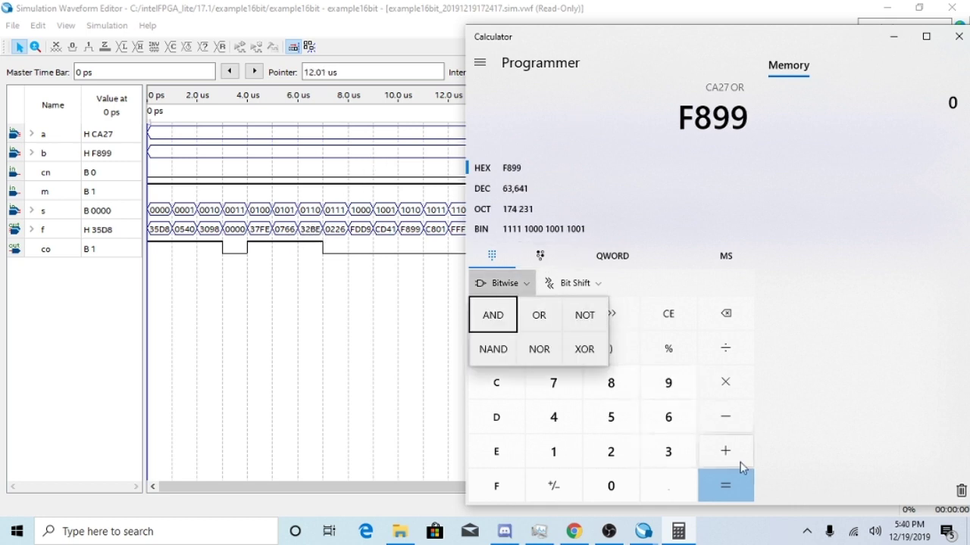
click(754, 491)
click(754, 491)
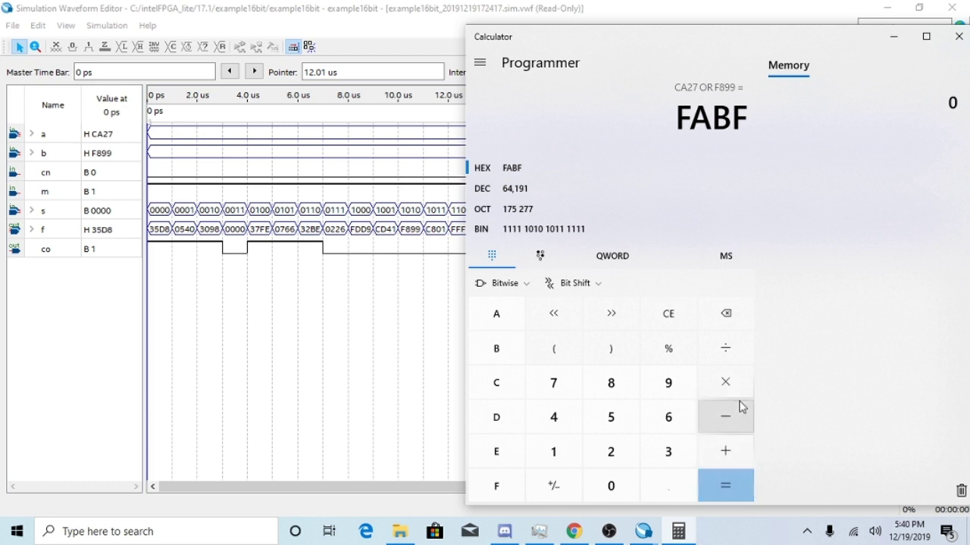
click(505, 284)
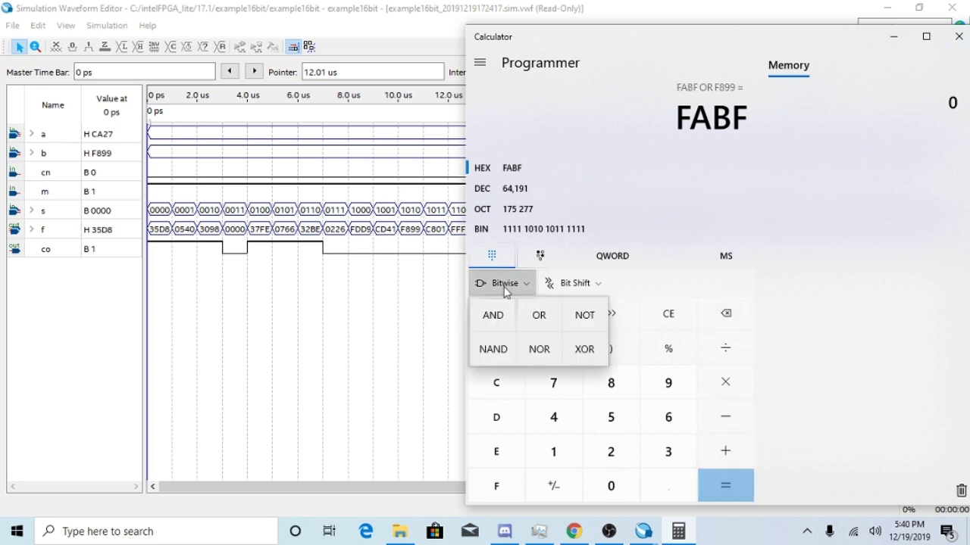
click(585, 316)
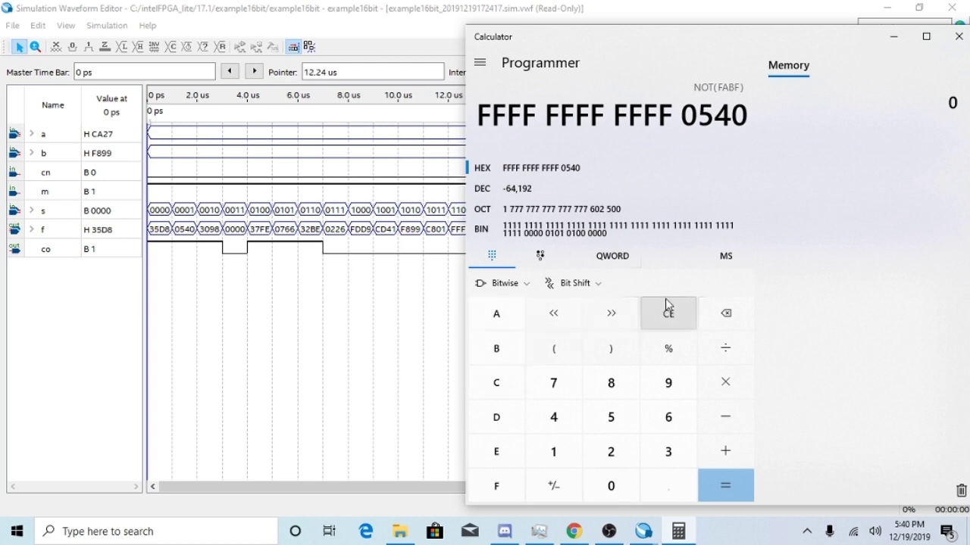
- Clear the display, enter CA27 and invert it with bitwise NOT
click(669, 327)
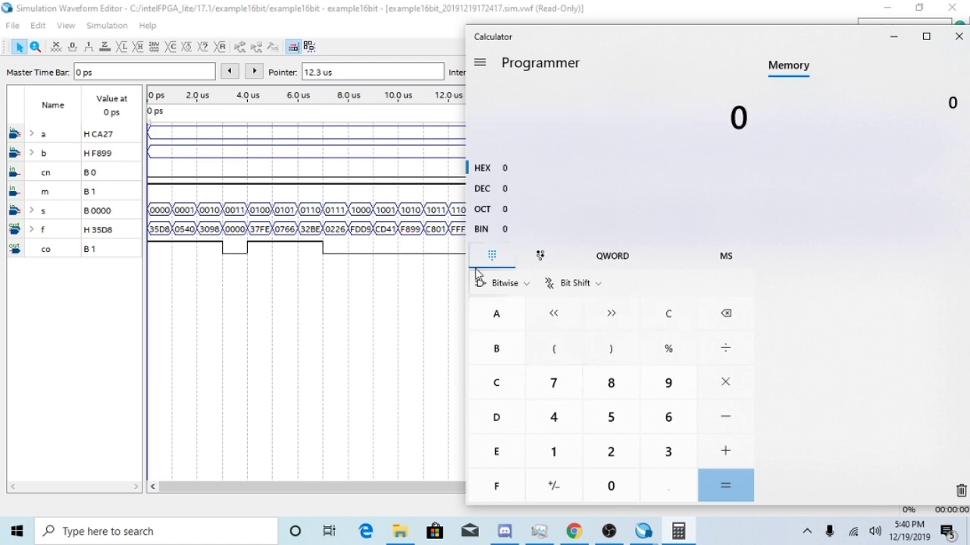
click(504, 383)
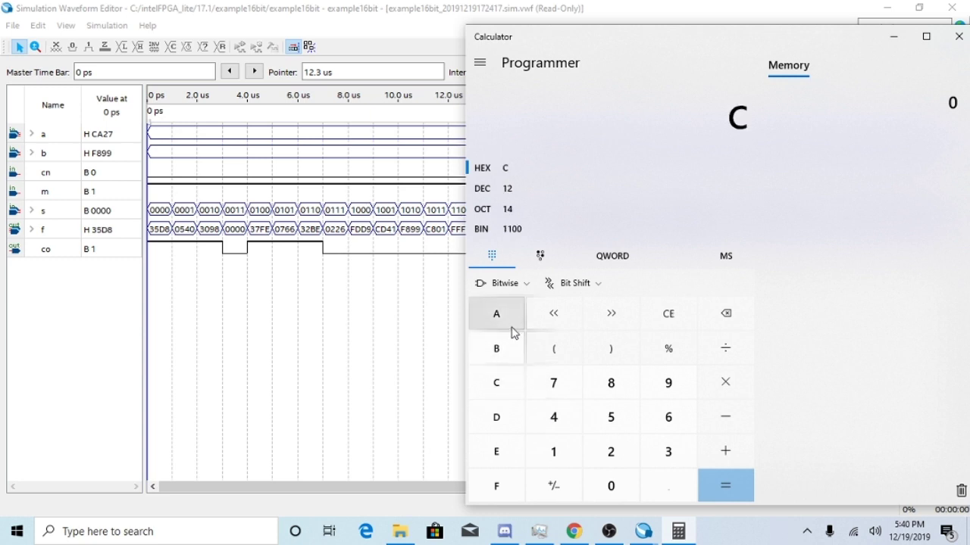
click(509, 327)
click(615, 459)
click(554, 385)
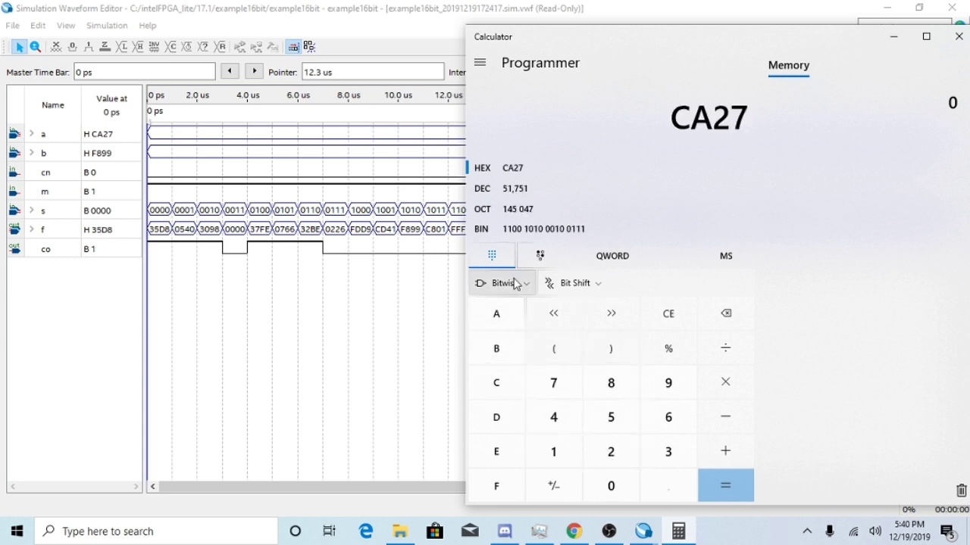
click(514, 283)
click(580, 325)
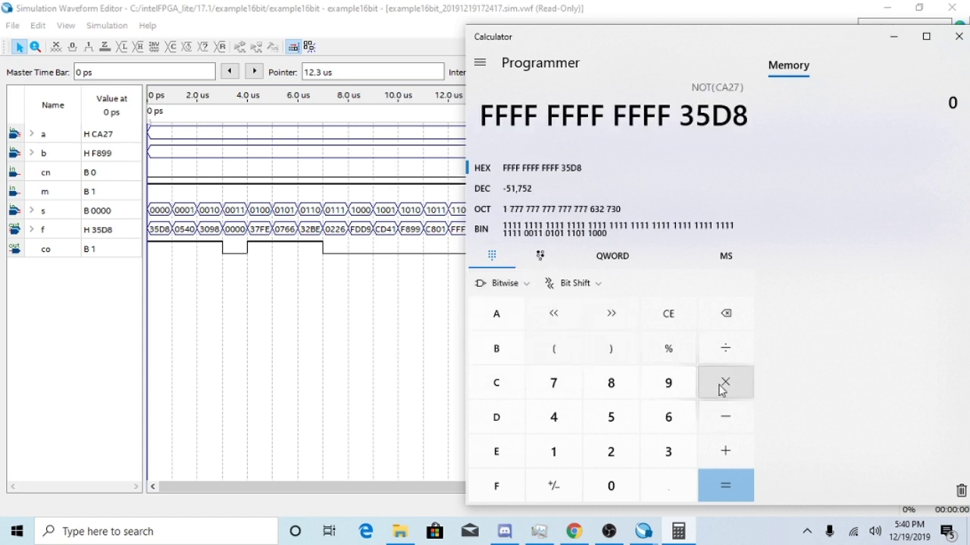
- AND the inverted CA27 with F899 to get 3098
click(506, 285)
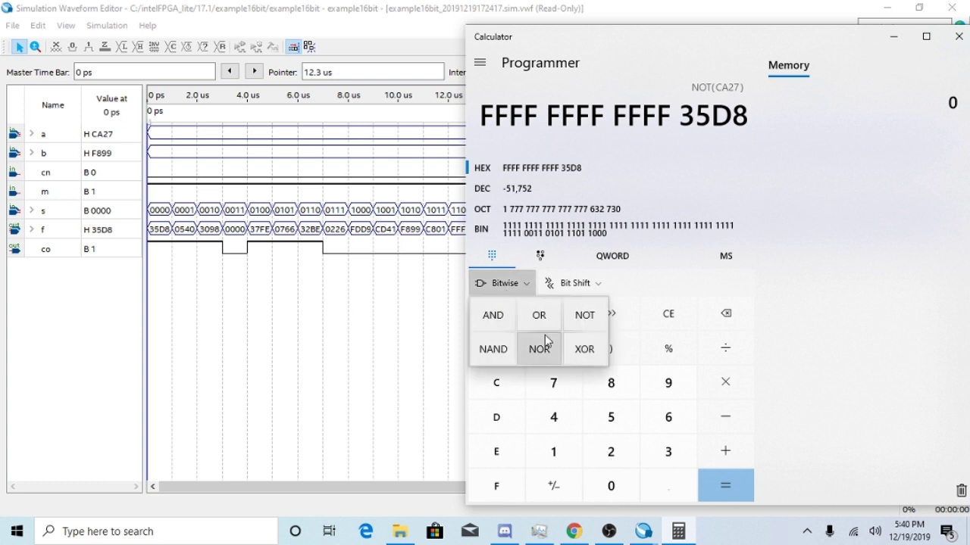
click(505, 321)
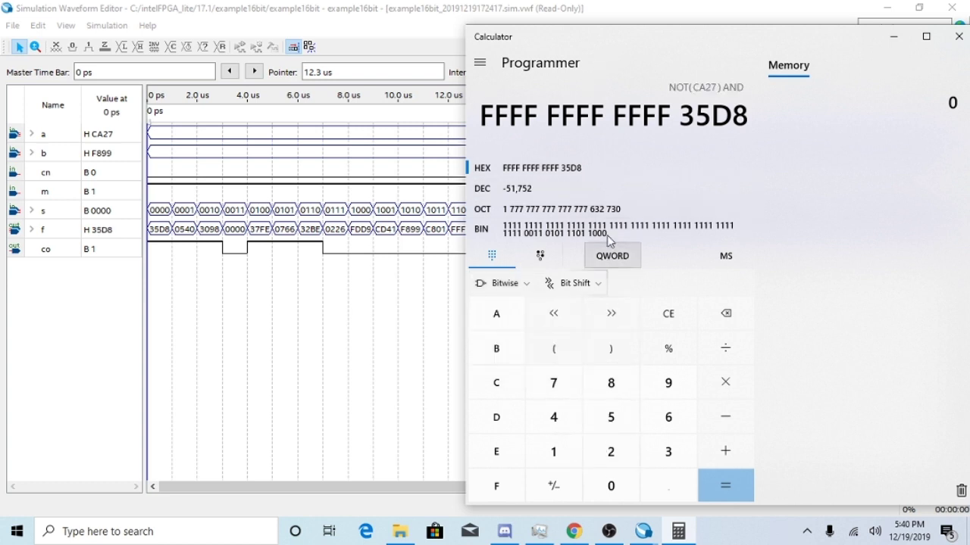
drag(607, 48, 502, 83)
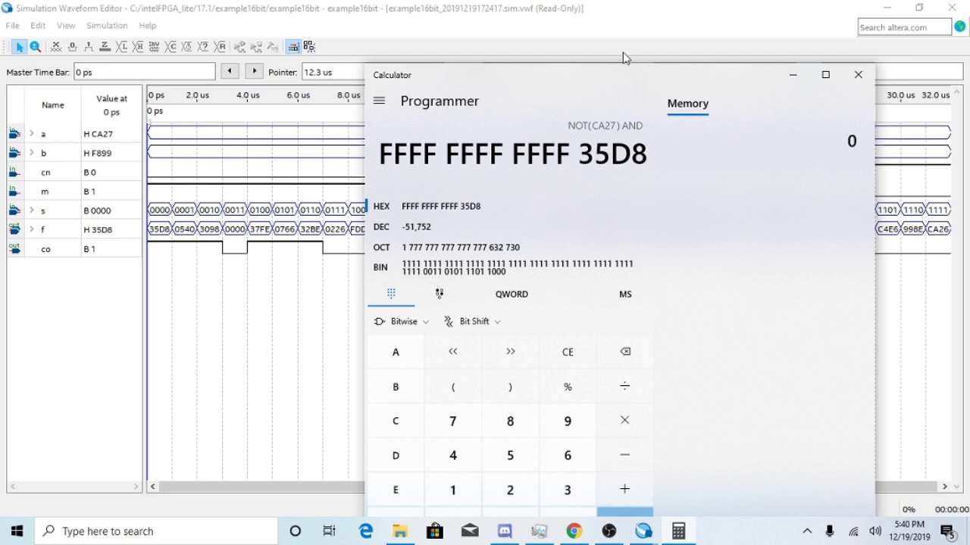
drag(599, 84, 645, 28)
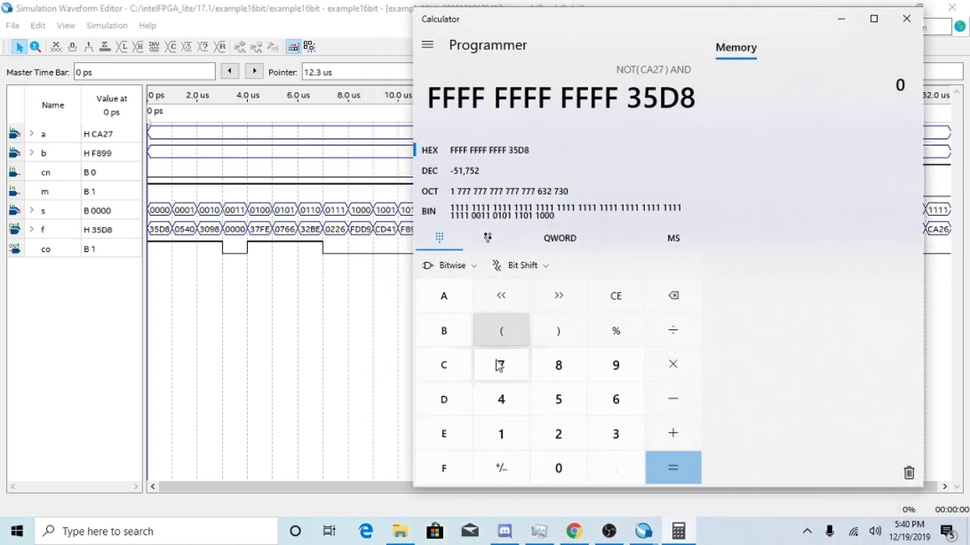
click(443, 471)
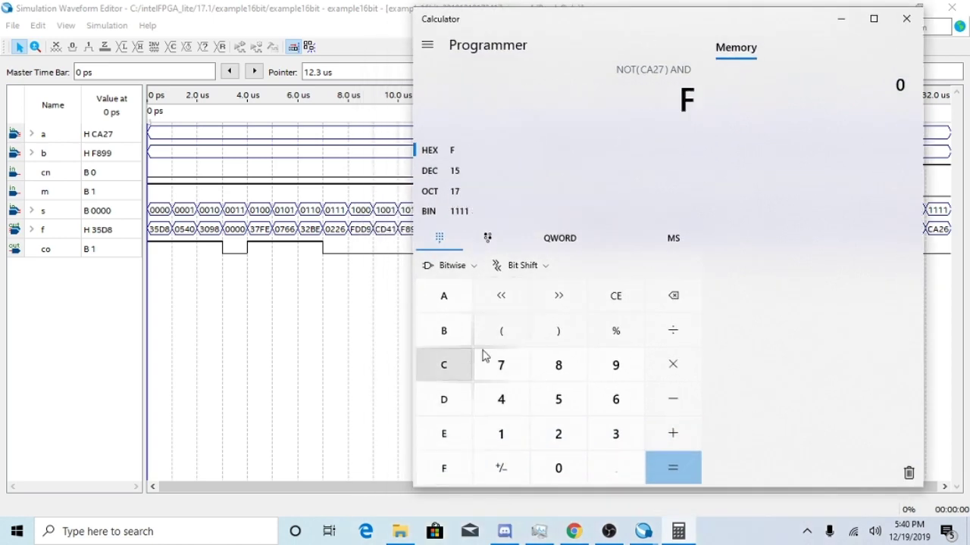
click(571, 372)
double_click(611, 369)
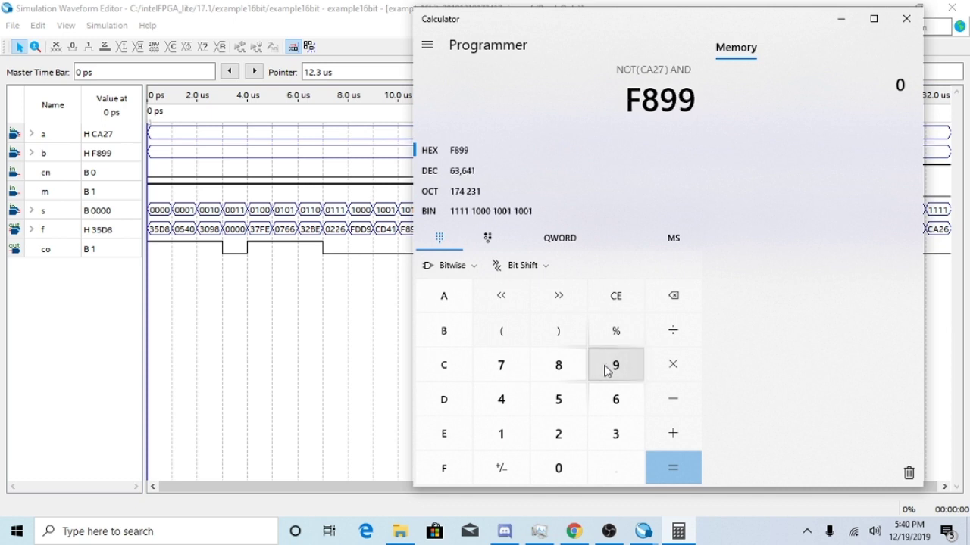
click(676, 476)
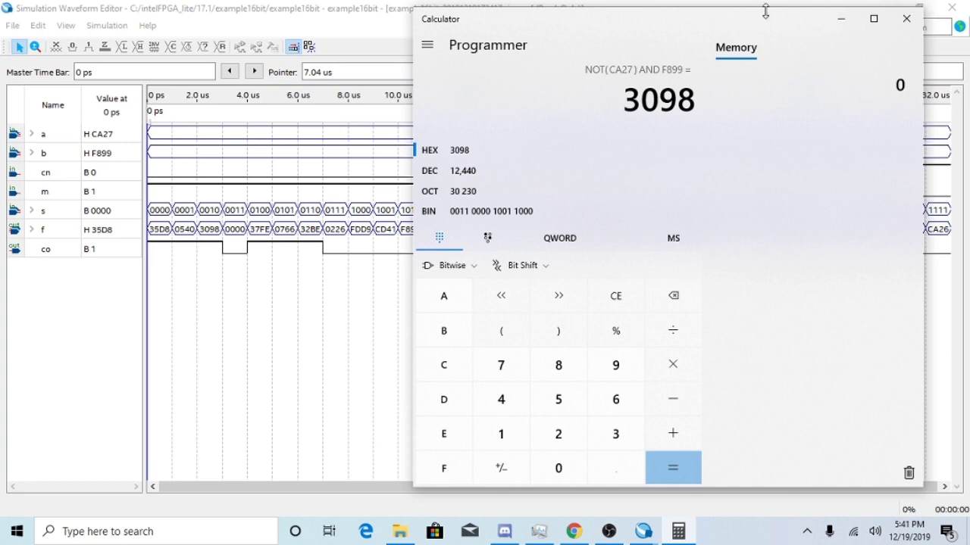
drag(766, 16, 760, 247)
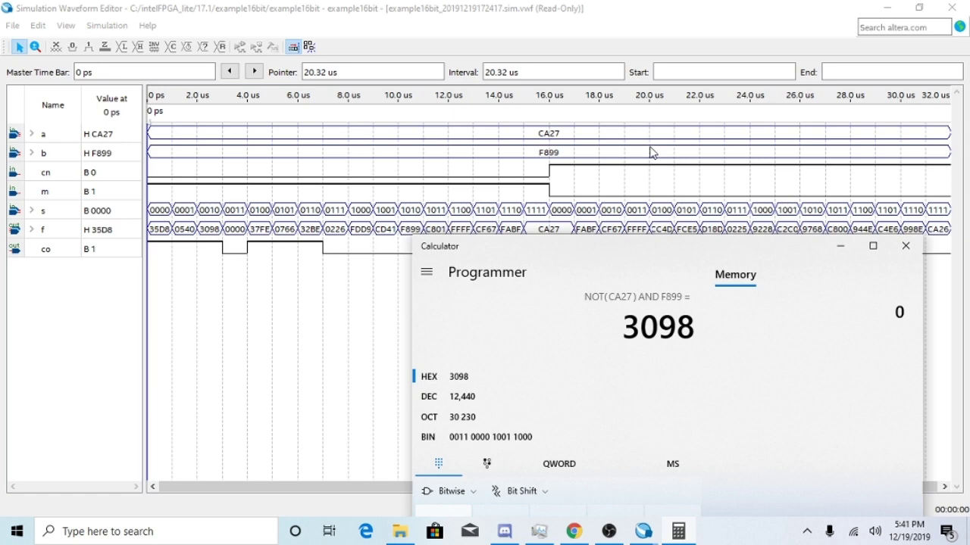
drag(496, 259, 402, 127)
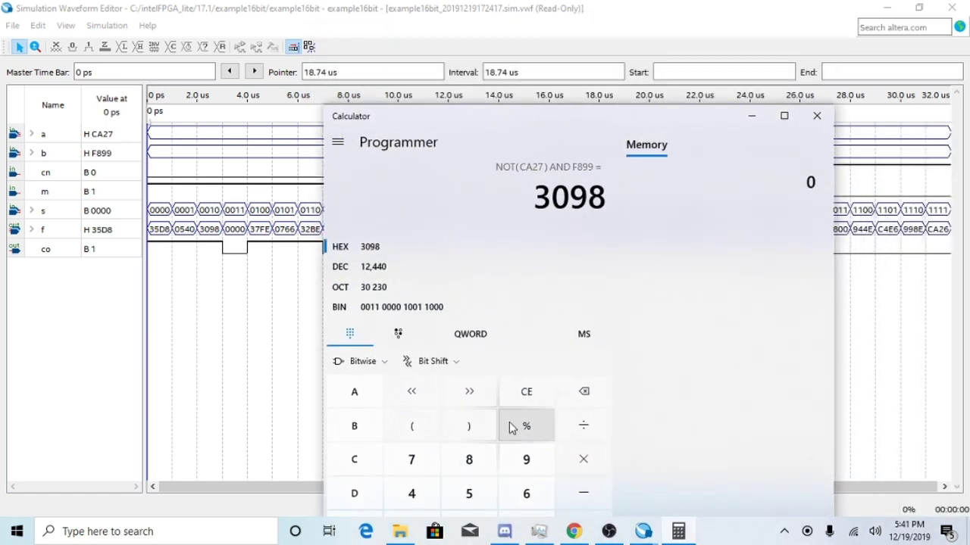
- Compute CA27 AND F899 = C801, then invert it to FFFF FFFF FFFF 37FE
click(529, 395)
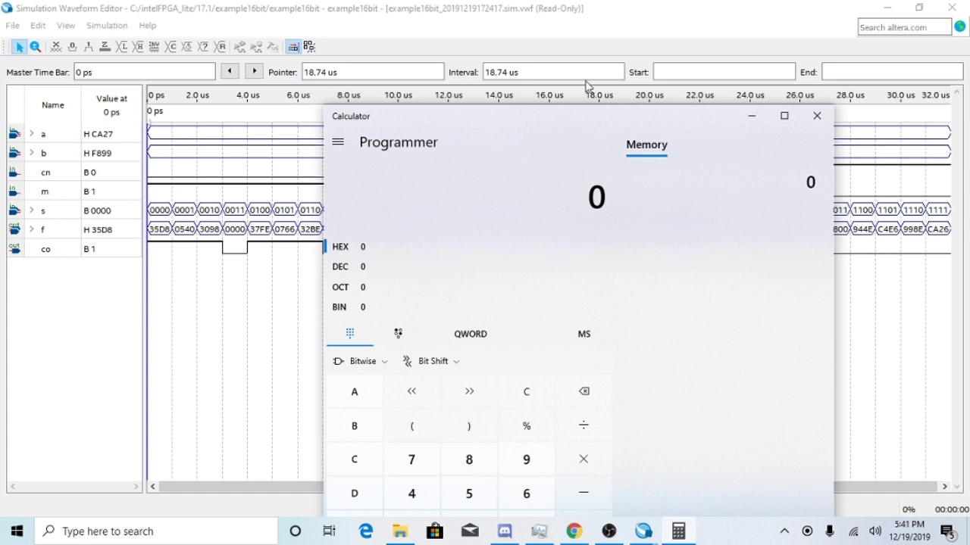
text(ca)
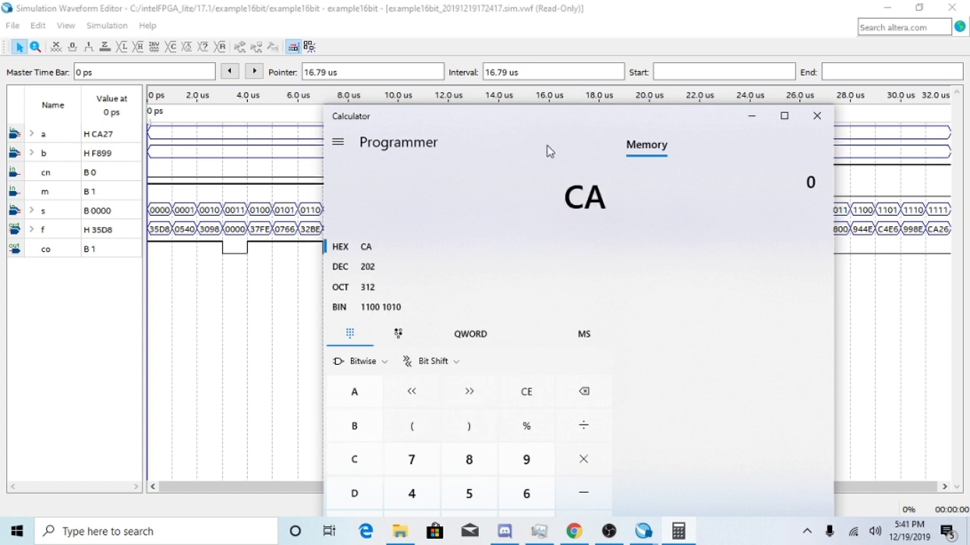
text(27)
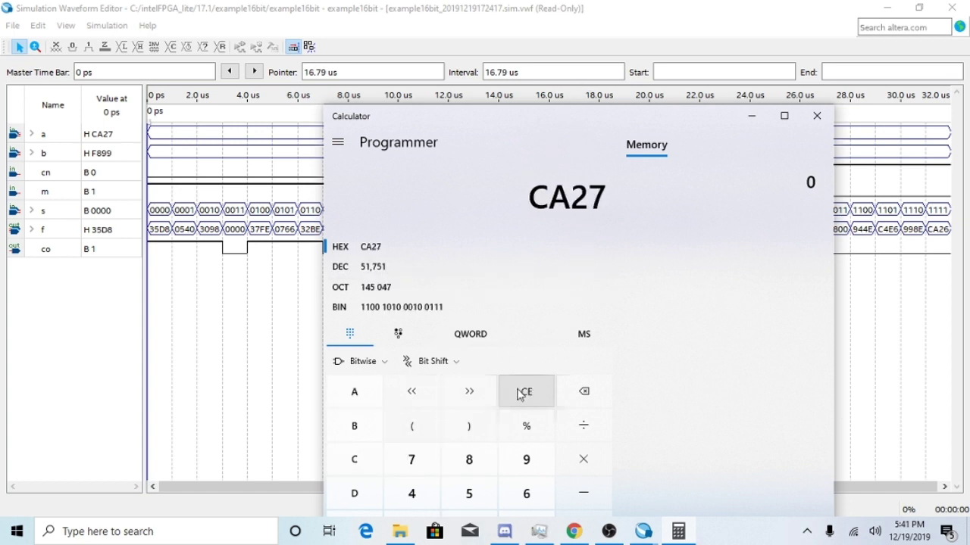
click(376, 363)
click(348, 407)
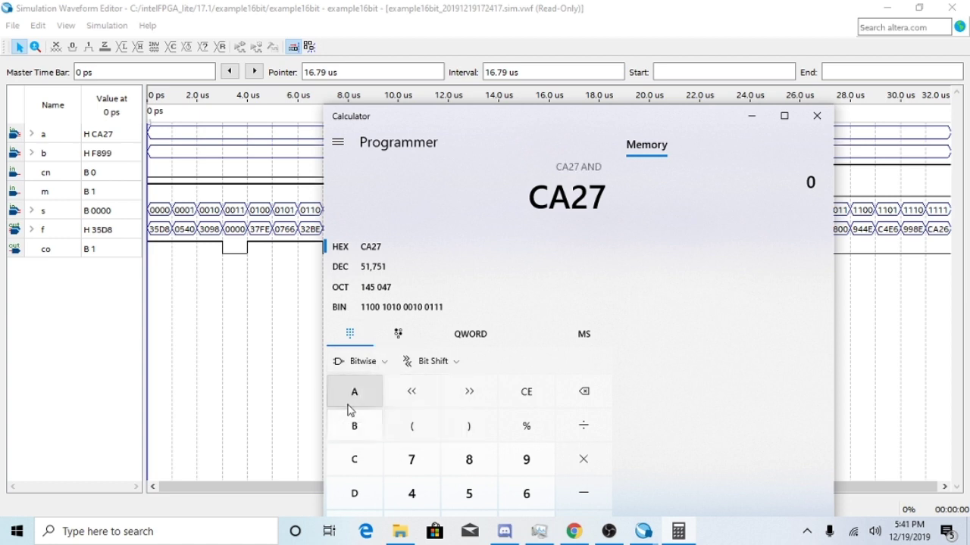
text(f899)
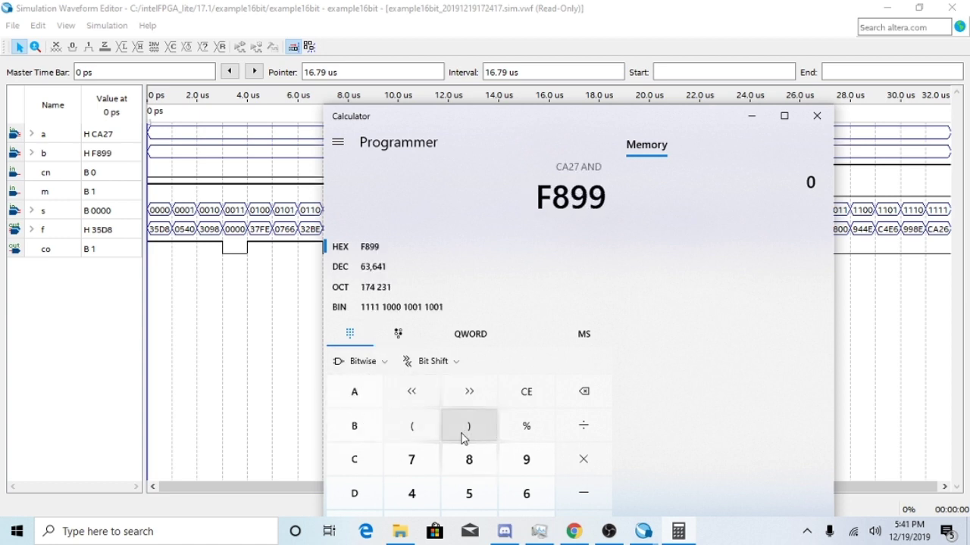
click(363, 361)
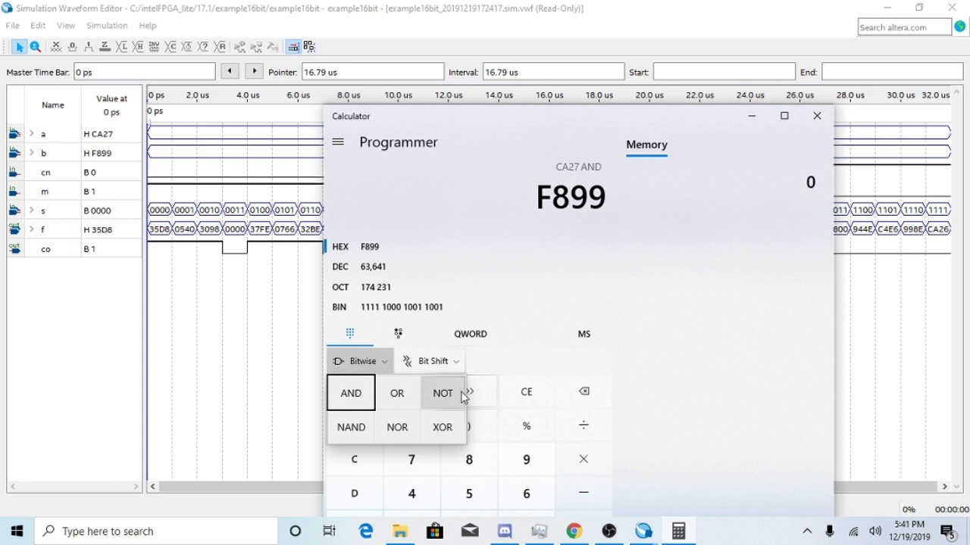
click(701, 407)
drag(593, 121, 622, 60)
click(619, 500)
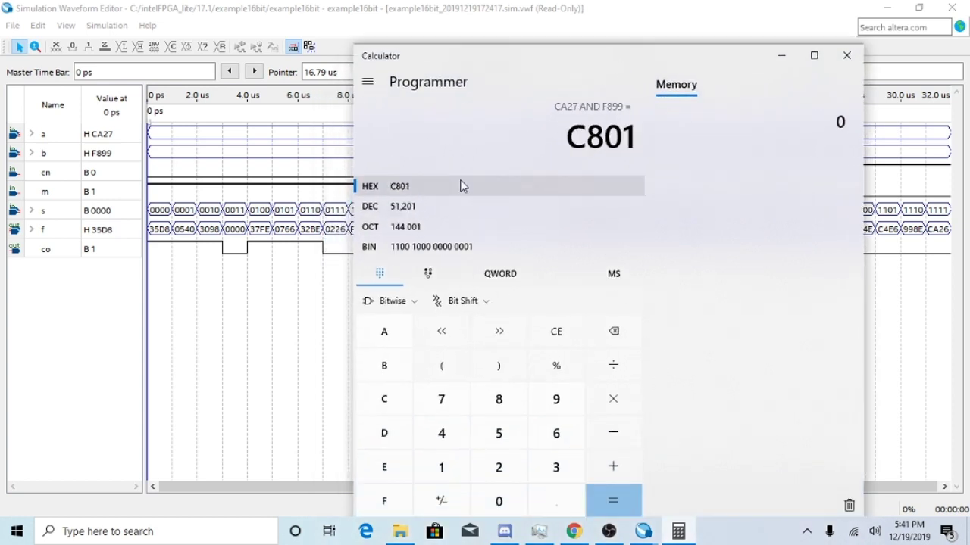
click(401, 307)
click(482, 336)
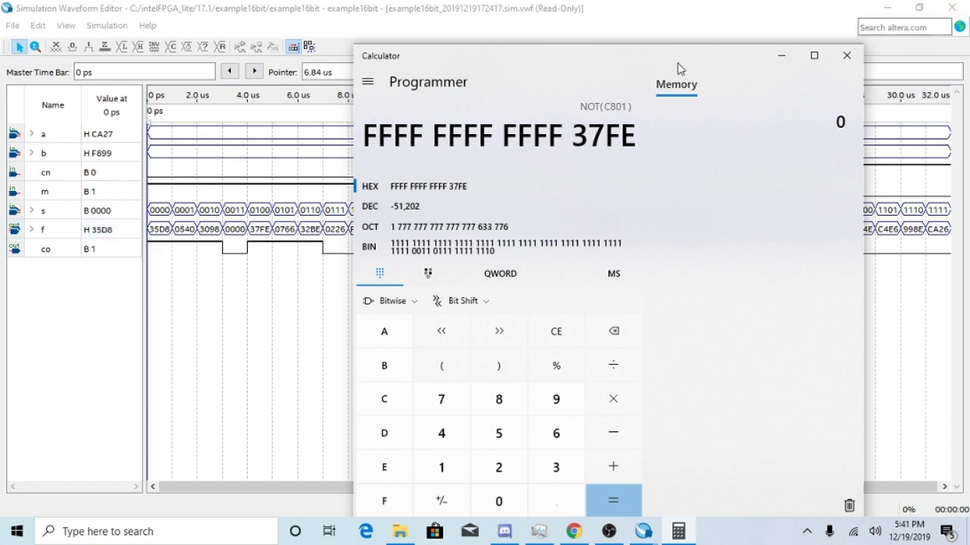
drag(591, 61, 569, 280)
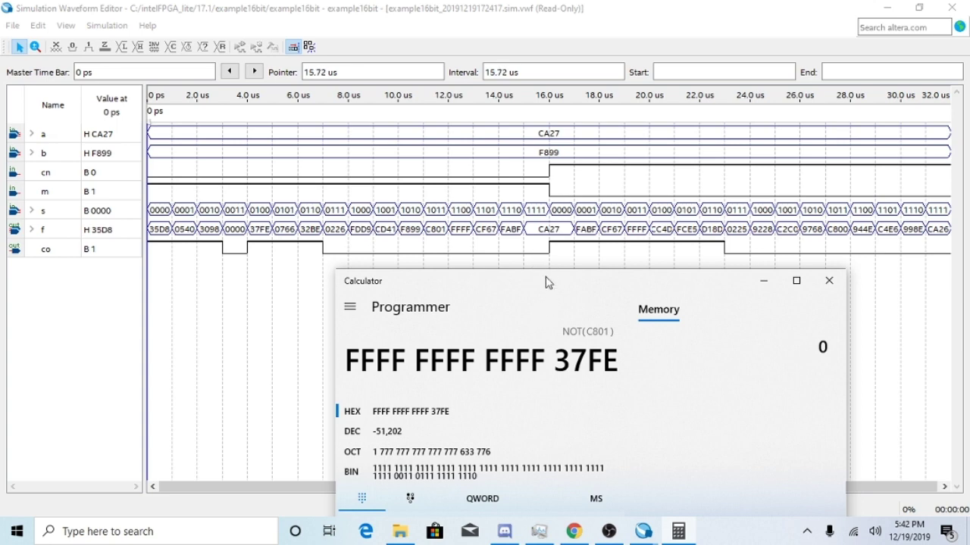
- Close the Calculator to reveal the full simulated f and co waveform results
drag(548, 281, 606, 99)
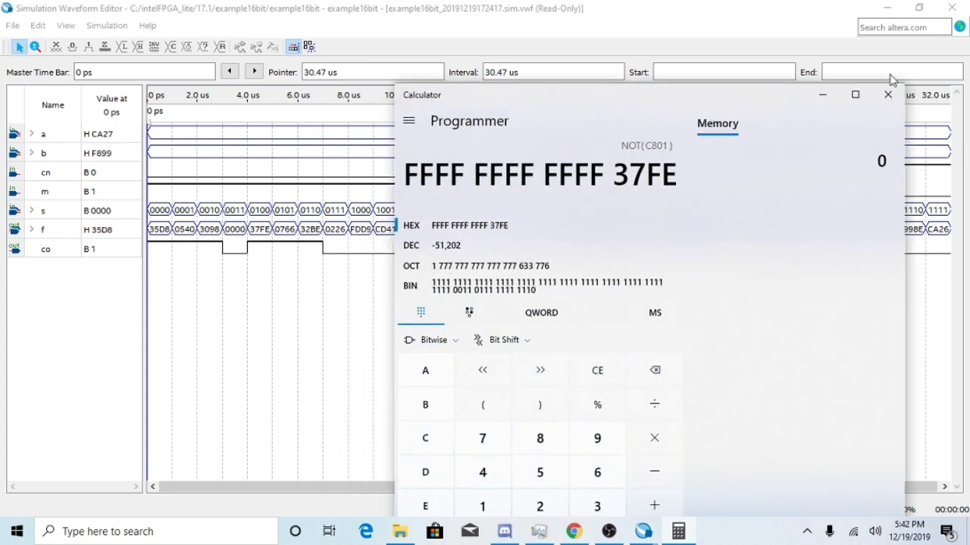
click(888, 95)
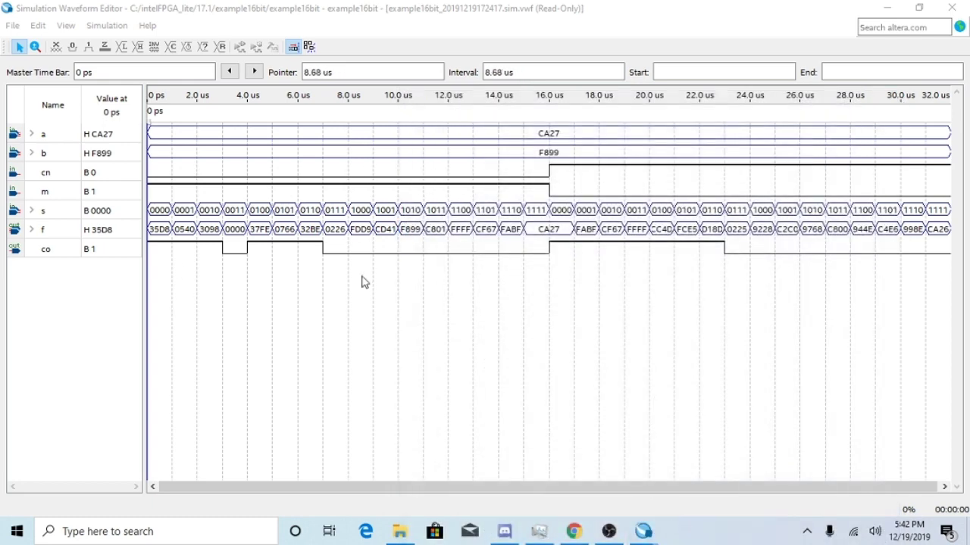